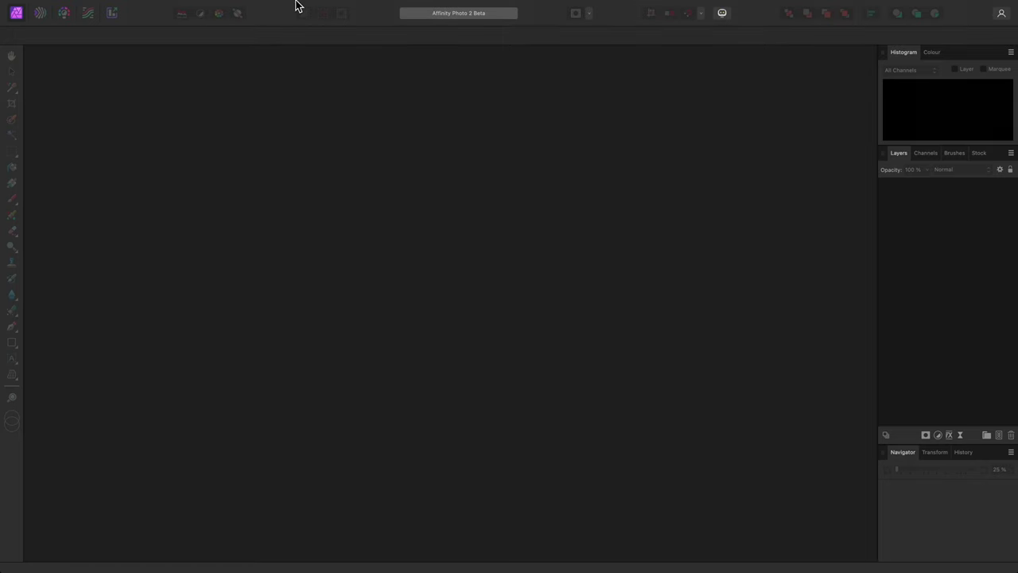
Show the File menu's new and open commands in the empty Affinity Photo 2 workspace.
{"action": "mouse_move", "coordinate": [295, 5]}
{"action": "left_click", "coordinate": [115, 5]}
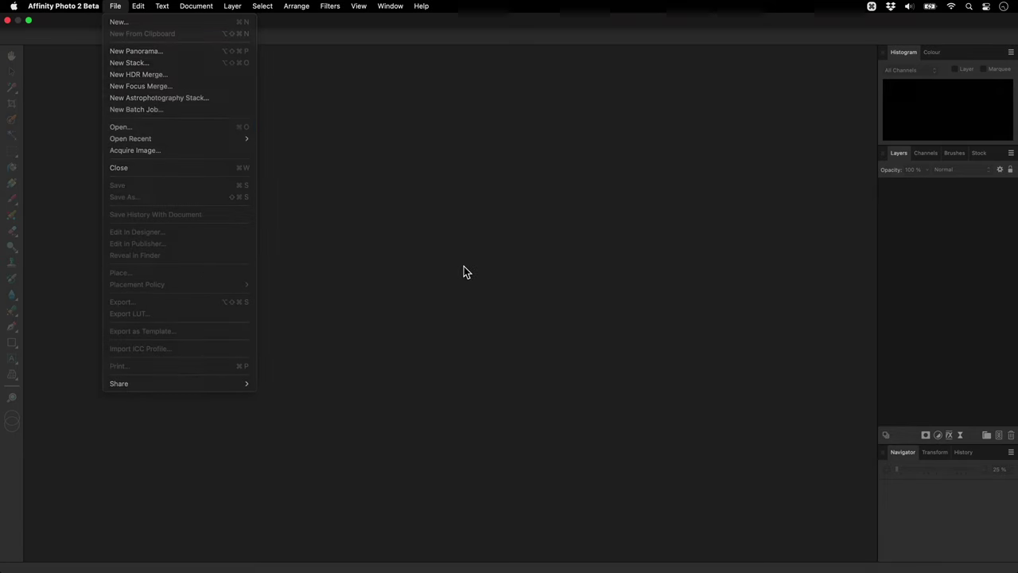
Drag P1000331.RW2 from Finder into Affinity Photo to open it for RAW development.
{"action": "key", "text": "super+Tab"}
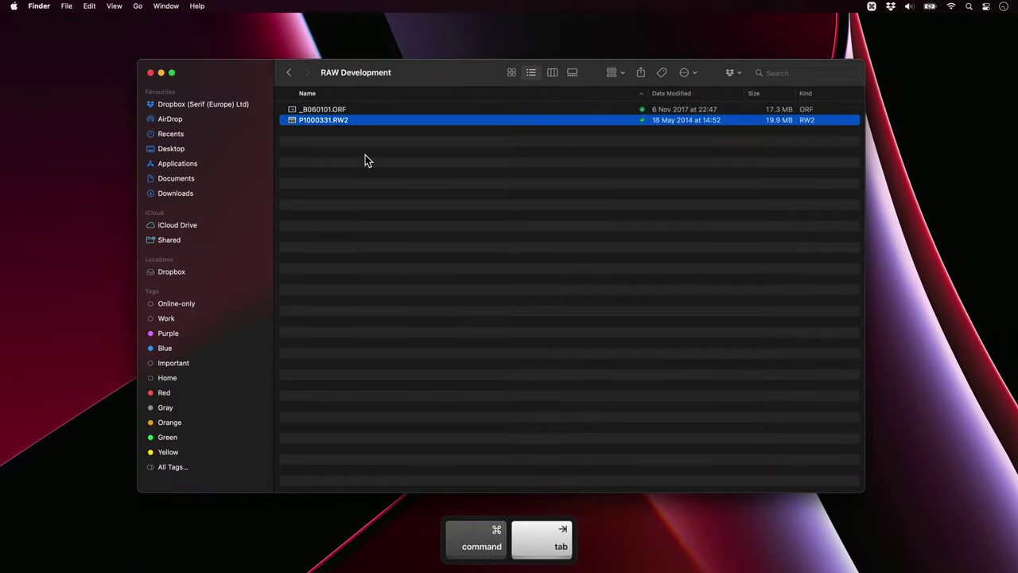
{"action": "left_click_drag", "start_coordinate": [316, 120], "coordinate": [483, 275]}
{"action": "key", "text": "super+Tab"}
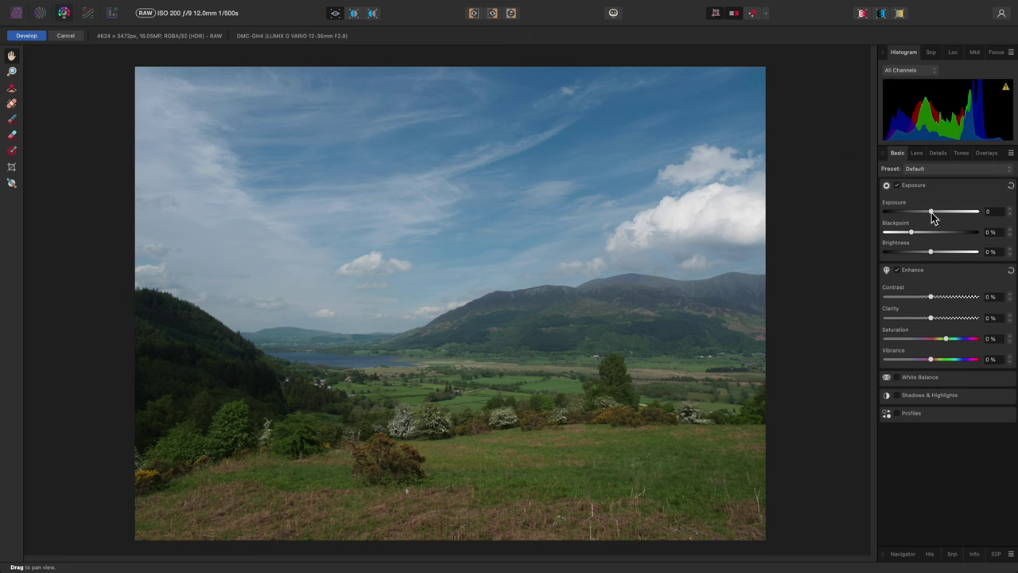
Try raising Exposure, reset it to 0, then set Brightness to 7% and lower Contrast.
{"action": "left_click_drag", "start_coordinate": [930, 212], "coordinate": [947, 213]}
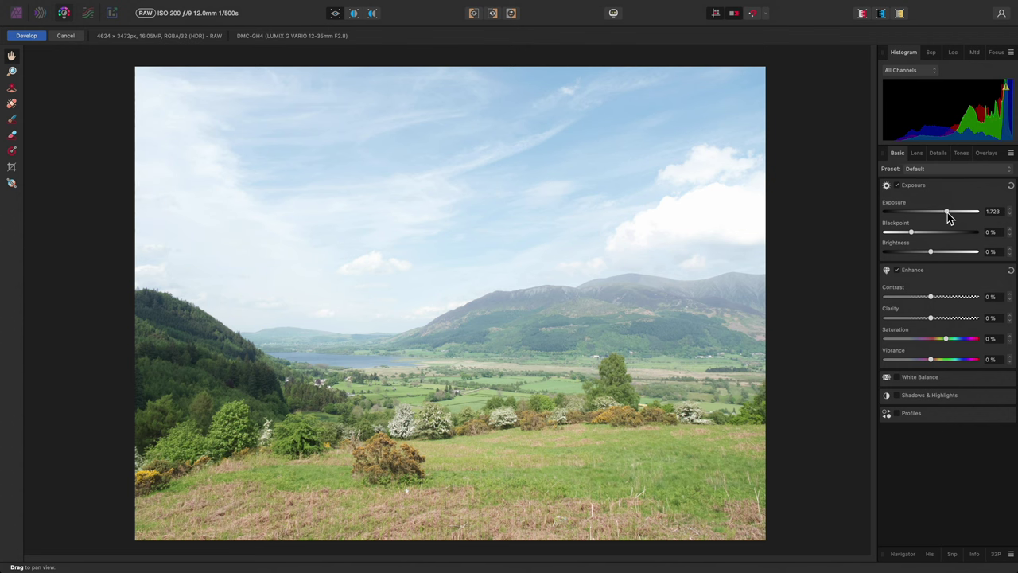
{"action": "double_click", "coordinate": [947, 212]}
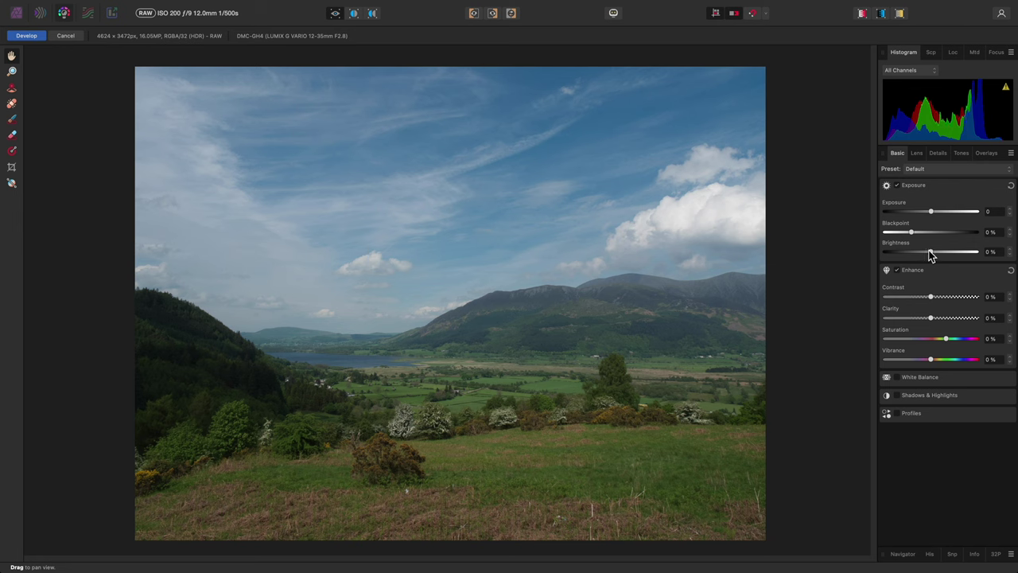
{"action": "mouse_move", "coordinate": [931, 252]}
{"action": "left_mouse_down"}
{"action": "mouse_move", "coordinate": [945, 252]}
{"action": "mouse_move", "coordinate": [919, 238]}
{"action": "left_mouse_up"}
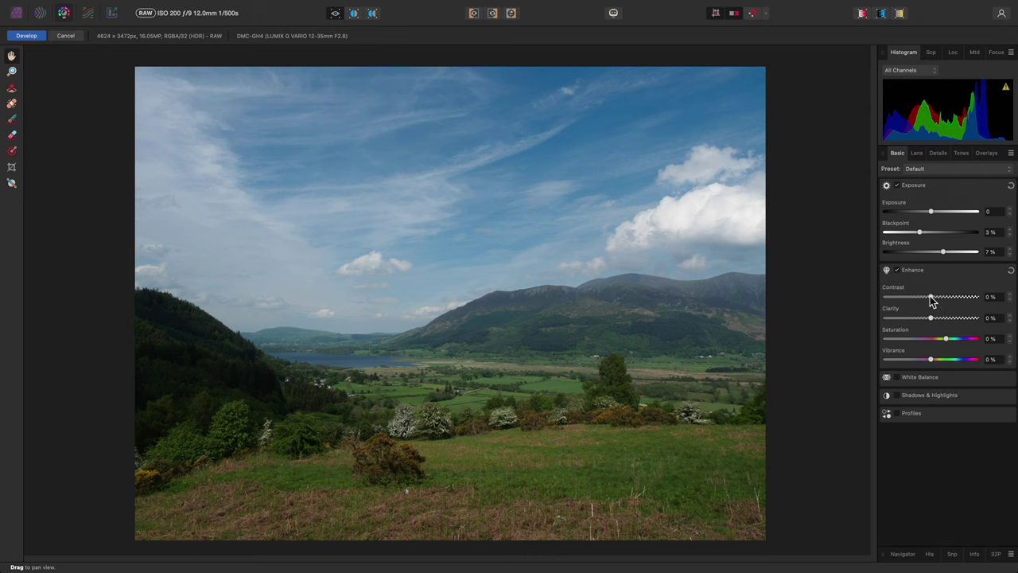
{"action": "left_click_drag", "start_coordinate": [929, 297], "coordinate": [954, 359]}
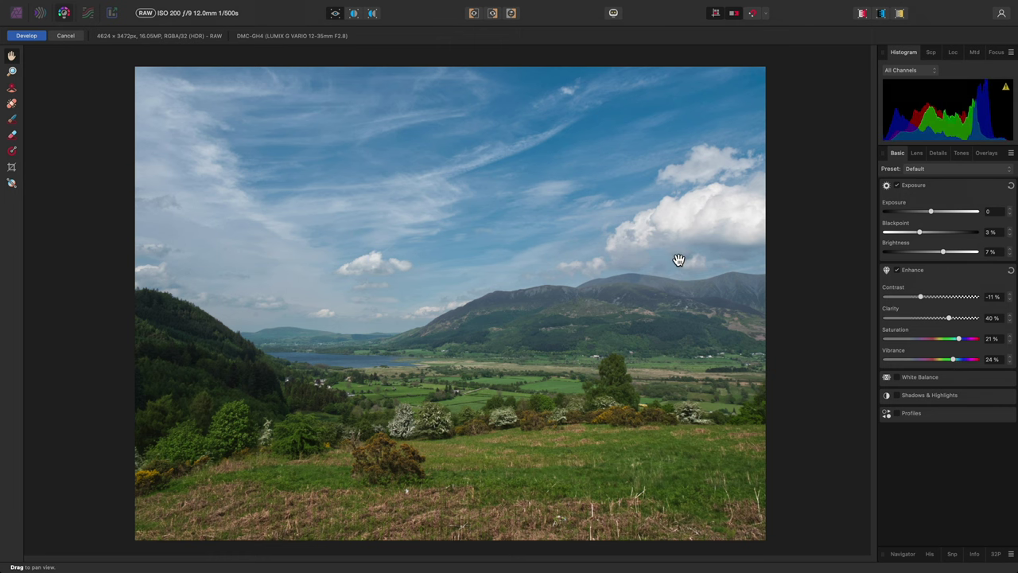
Bring _B060101.ORF in from Finder to open the night building shot.
{"action": "key", "text": "super+Tab"}
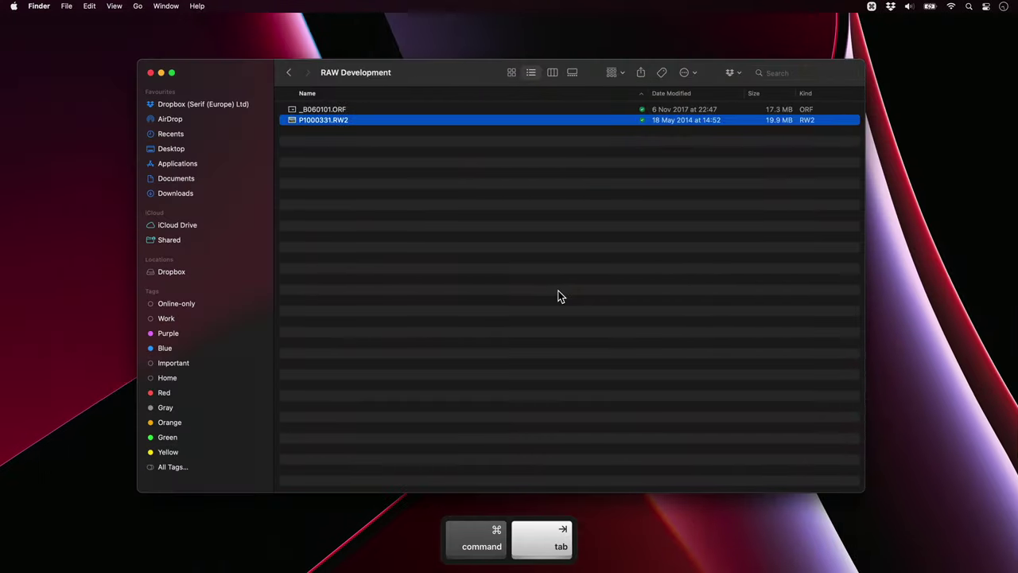
{"action": "left_click", "coordinate": [323, 109]}
{"action": "key", "text": "super+Tab"}
{"action": "left_click_drag", "start_coordinate": [322, 109], "coordinate": [536, 127]}
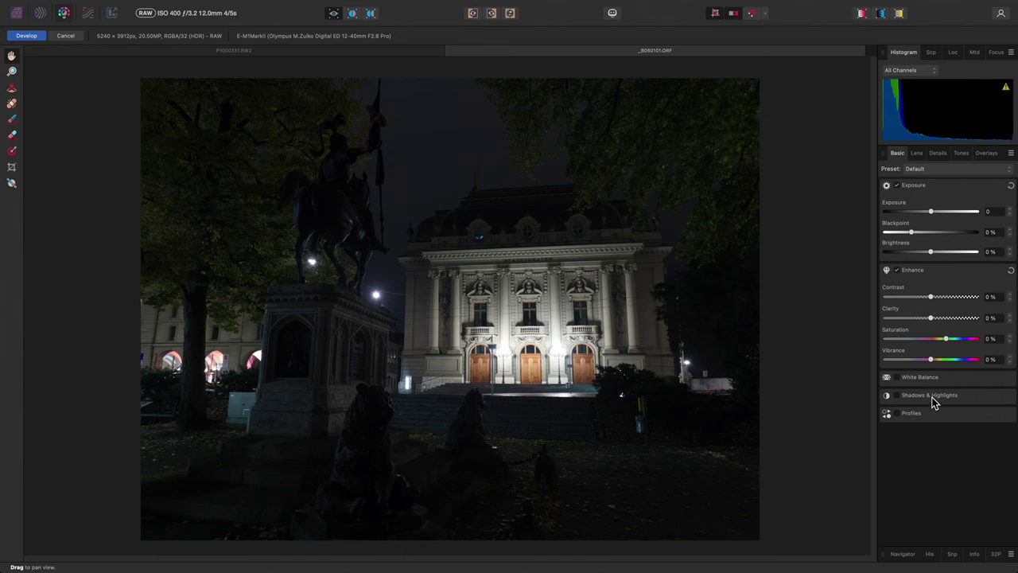
Enable Shadows & Highlights on the night shot and lift Shadows to 72%.
{"action": "left_click", "coordinate": [933, 396]}
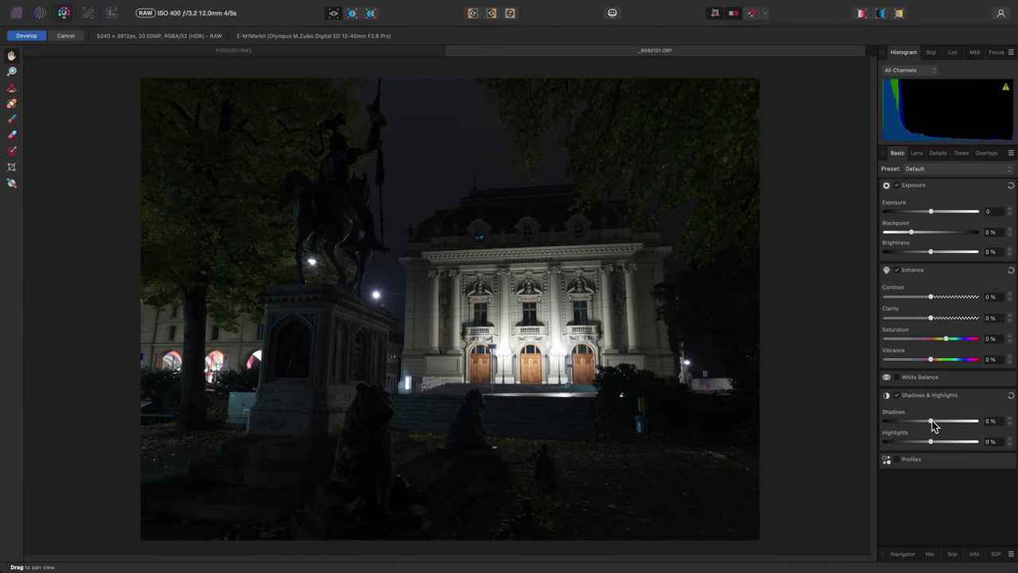
{"action": "left_click_drag", "start_coordinate": [930, 421], "coordinate": [902, 444]}
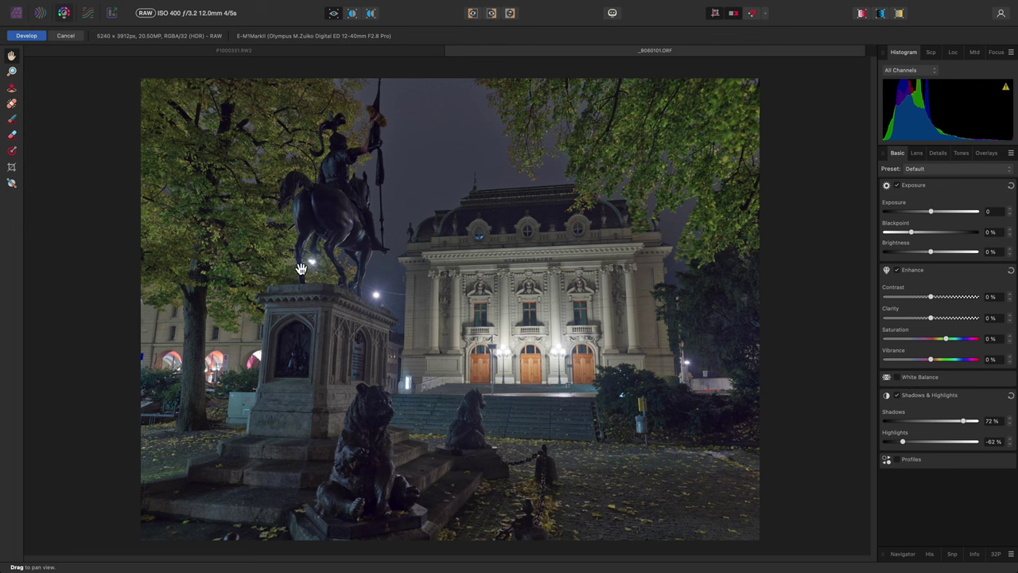
Pick the White Balance picker, zoom into the façade and sample a white point.
{"action": "left_click", "coordinate": [12, 184]}
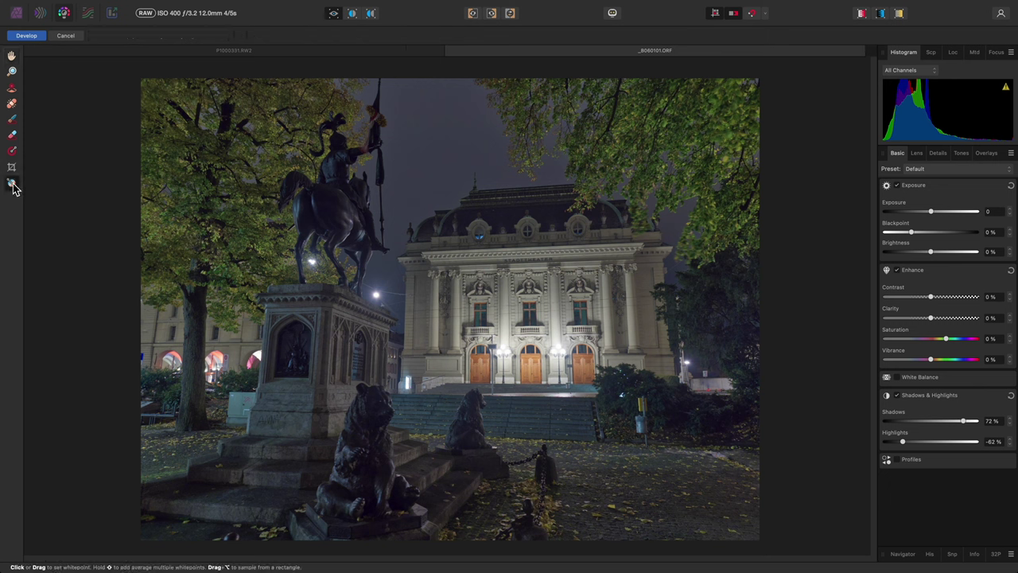
{"action": "key", "text": "alt"}
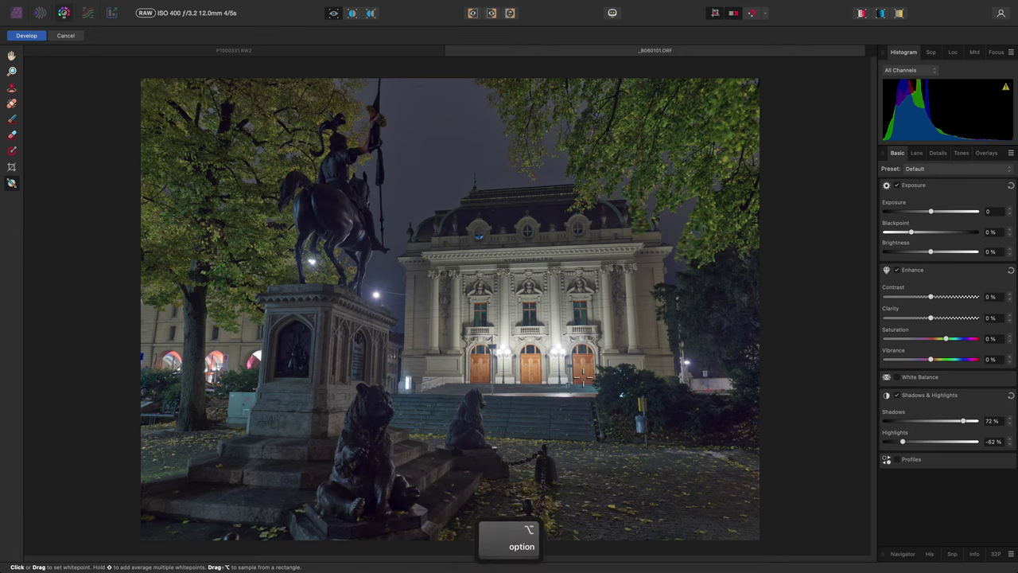
{"action": "scroll", "coordinate": [589, 377], "scroll_direction": "up", "scroll_amount": 2}
{"action": "scroll", "coordinate": [590, 377], "scroll_direction": "up", "scroll_amount": 5}
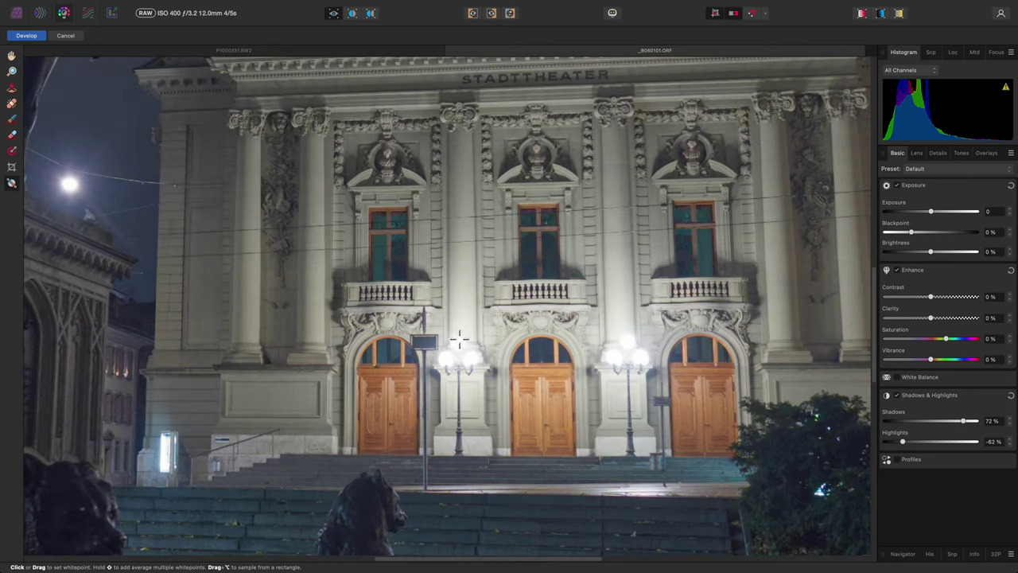
{"action": "left_click", "coordinate": [459, 310]}
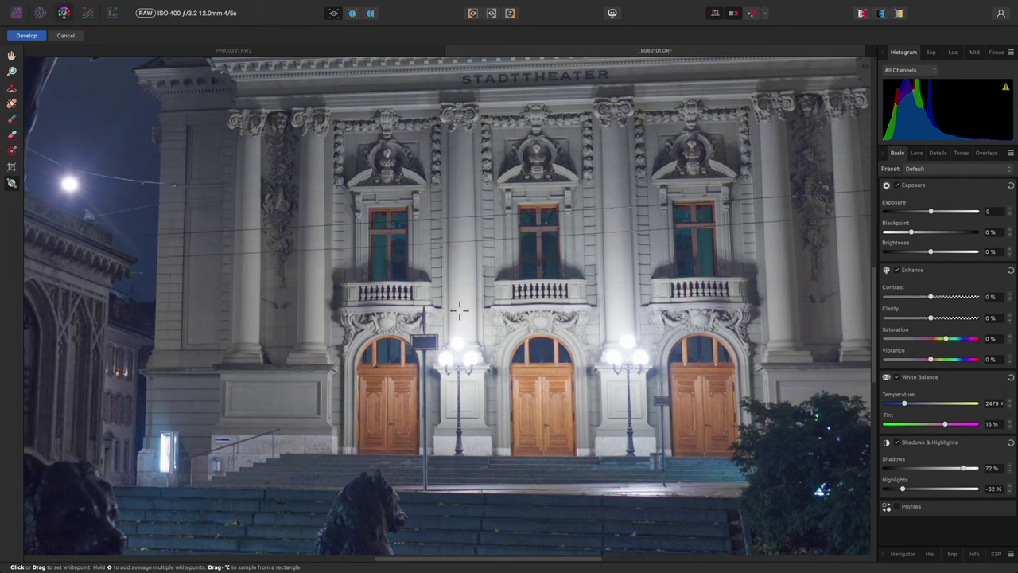
Resample several neutral façade spots, settling white balance at 2498 K and 12% tint.
{"action": "scroll", "coordinate": [458, 311], "scroll_direction": "down", "scroll_amount": 5}
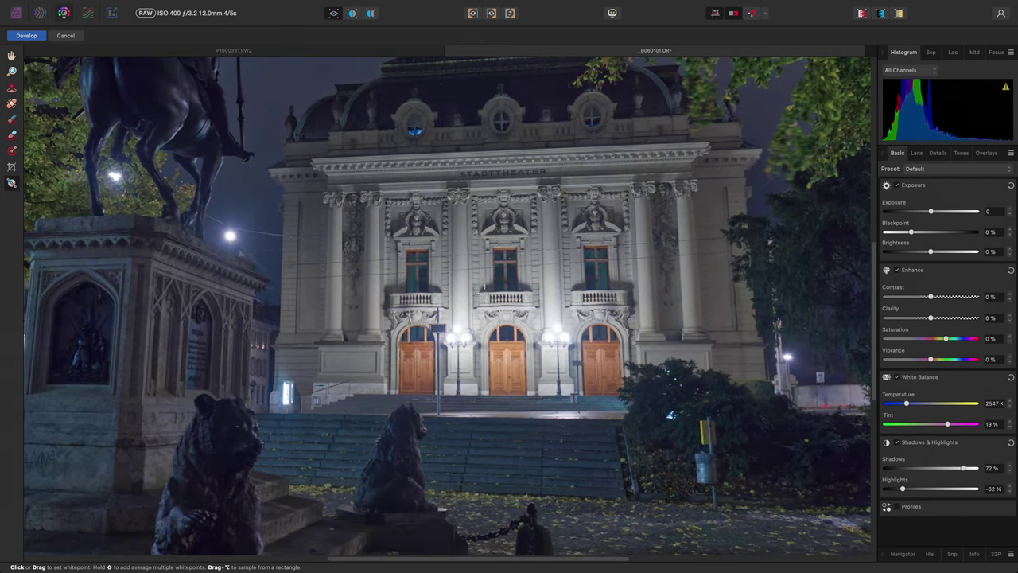
{"action": "left_click", "coordinate": [509, 282]}
{"action": "left_click", "coordinate": [503, 204]}
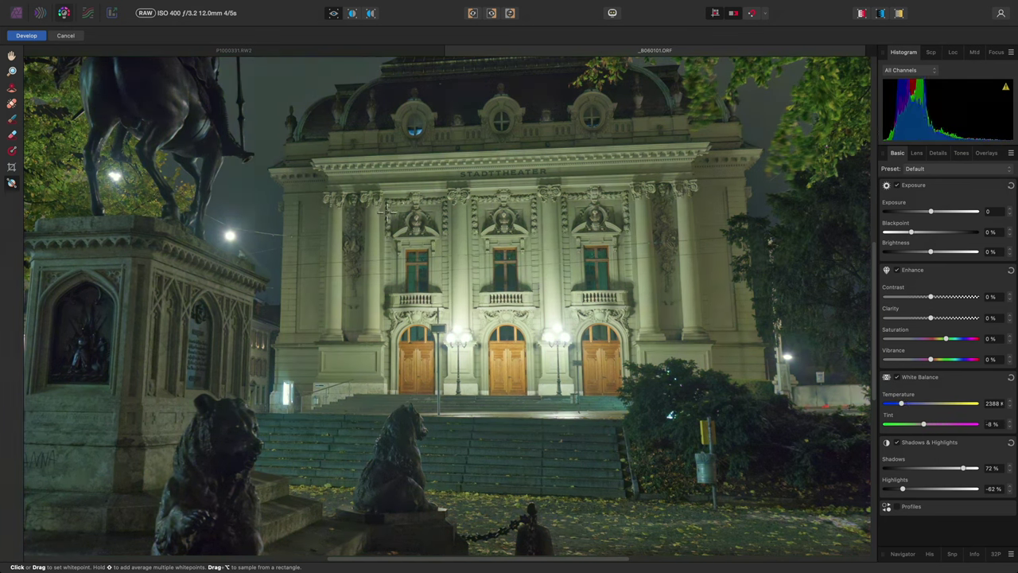
{"action": "left_click", "coordinate": [362, 263]}
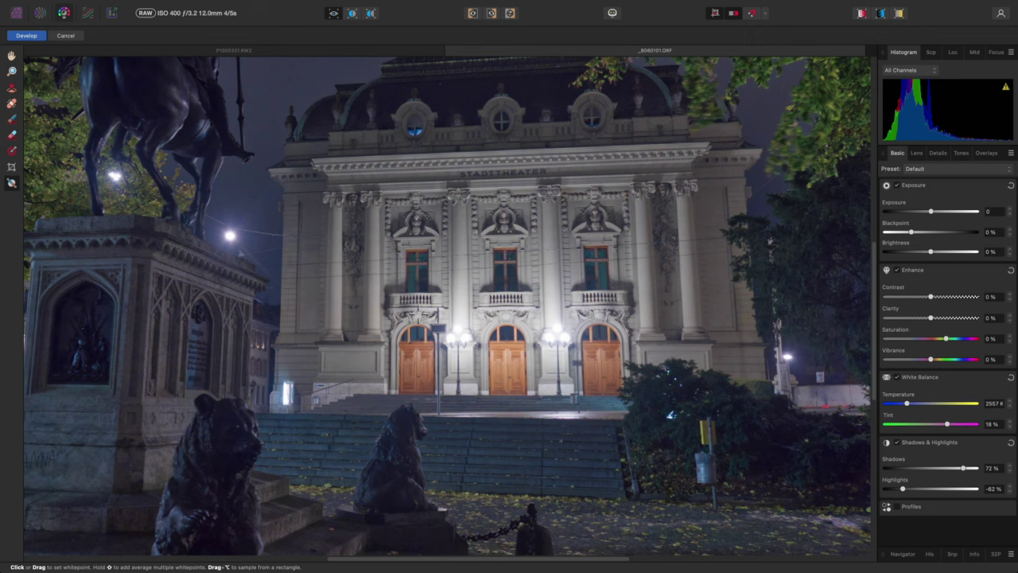
{"action": "left_click", "coordinate": [453, 318]}
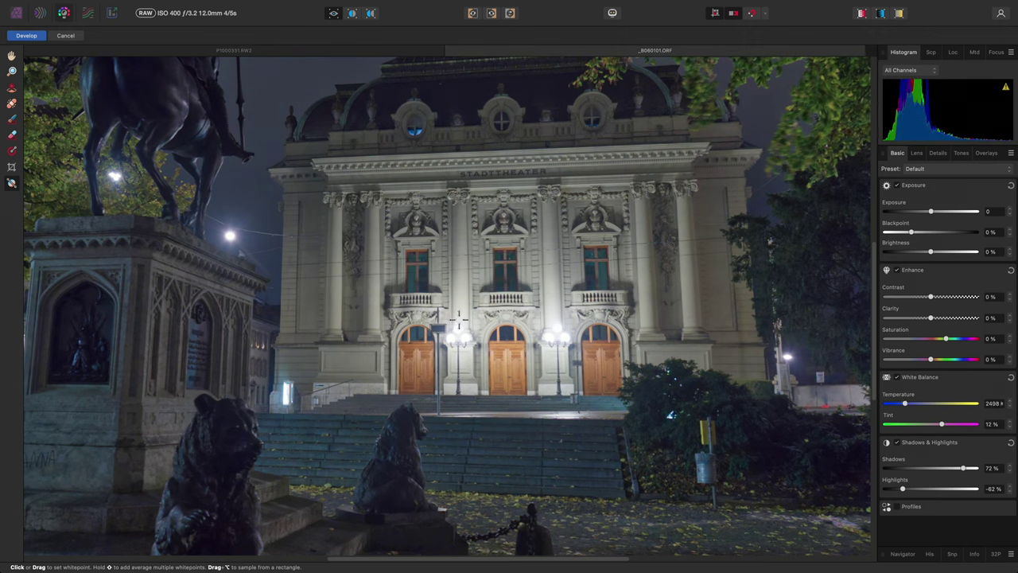
{"action": "left_click", "coordinate": [533, 347]}
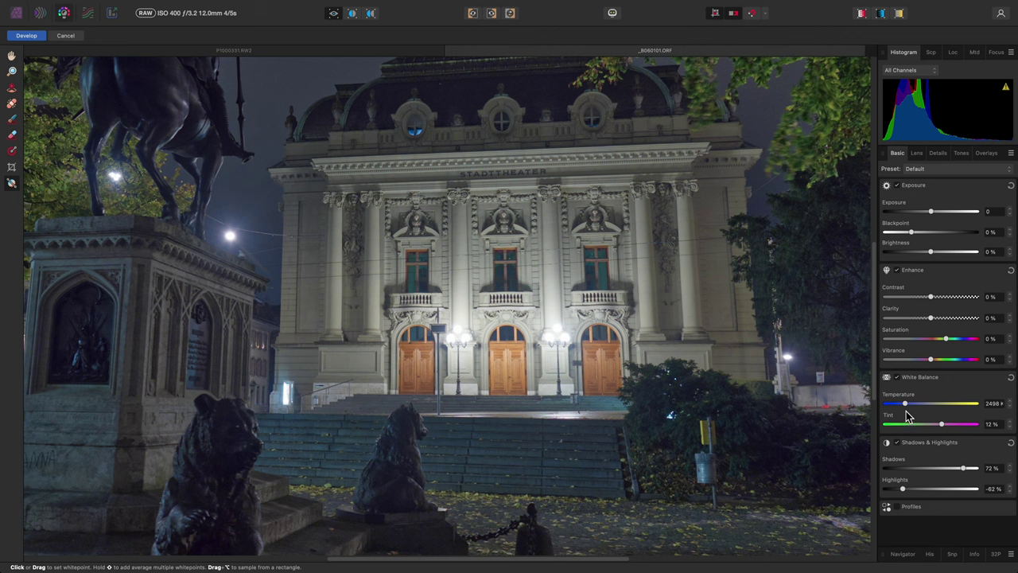
Warm the white balance with the Temperature and Tint sliders, to 2935 K and 22% tint.
{"action": "left_click_drag", "start_coordinate": [904, 404], "coordinate": [952, 431]}
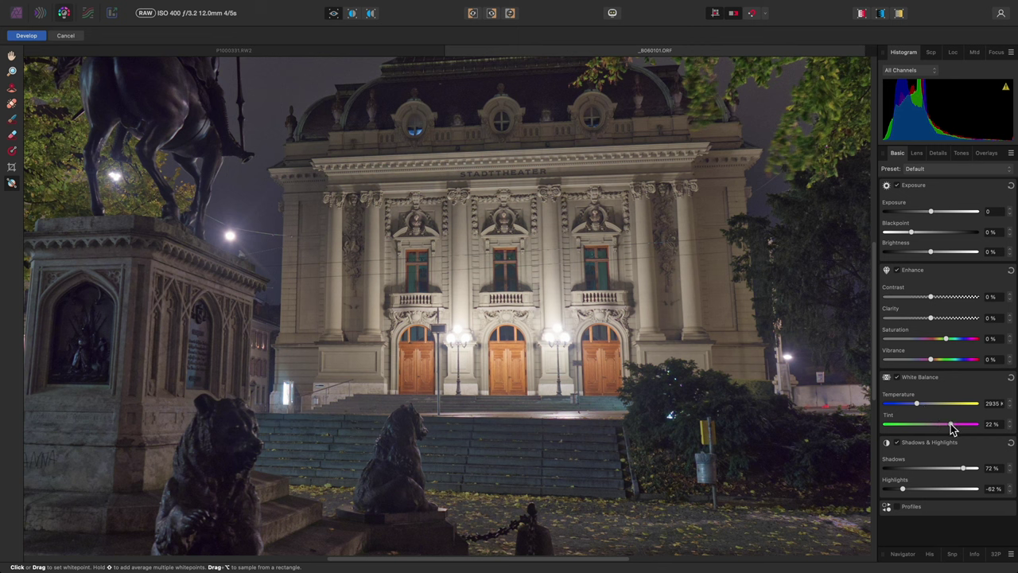
{"action": "mouse_move", "coordinate": [951, 424]}
{"action": "left_mouse_down"}
{"action": "mouse_move", "coordinate": [934, 428]}
{"action": "mouse_move", "coordinate": [962, 429]}
{"action": "mouse_move", "coordinate": [950, 427]}
{"action": "left_mouse_up"}
Reset white balance, enable Profiles, and set output to sRGB IEC61966-2.1 after trying ROMM RGB.
{"action": "left_click", "coordinate": [1009, 380]}
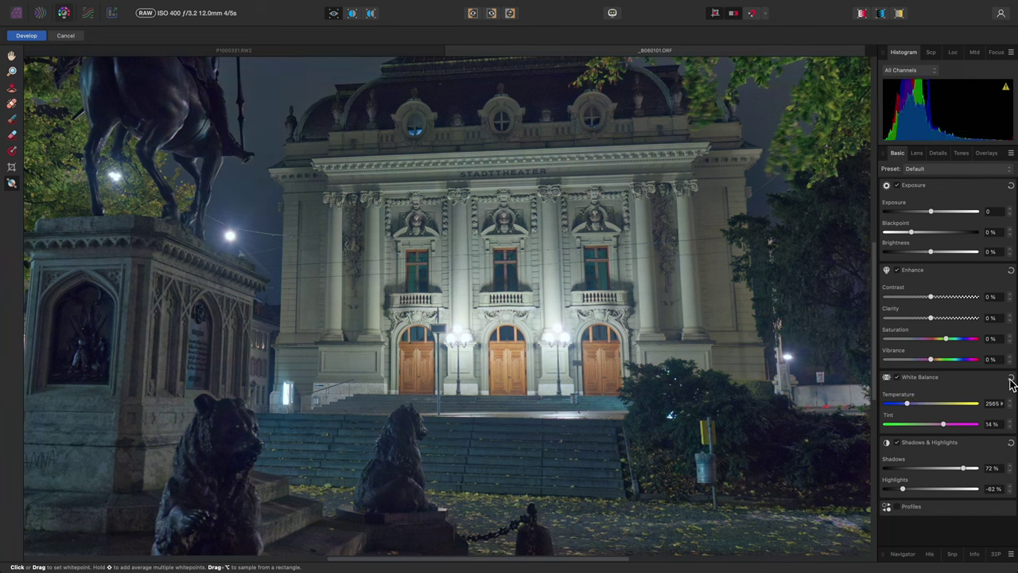
{"action": "left_click", "coordinate": [898, 507]}
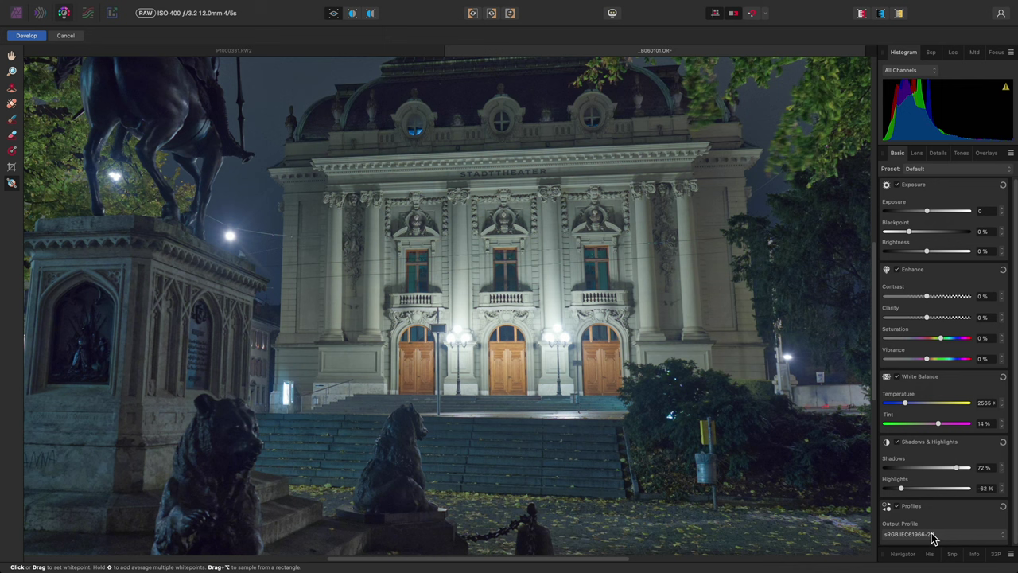
{"action": "left_click", "coordinate": [933, 535]}
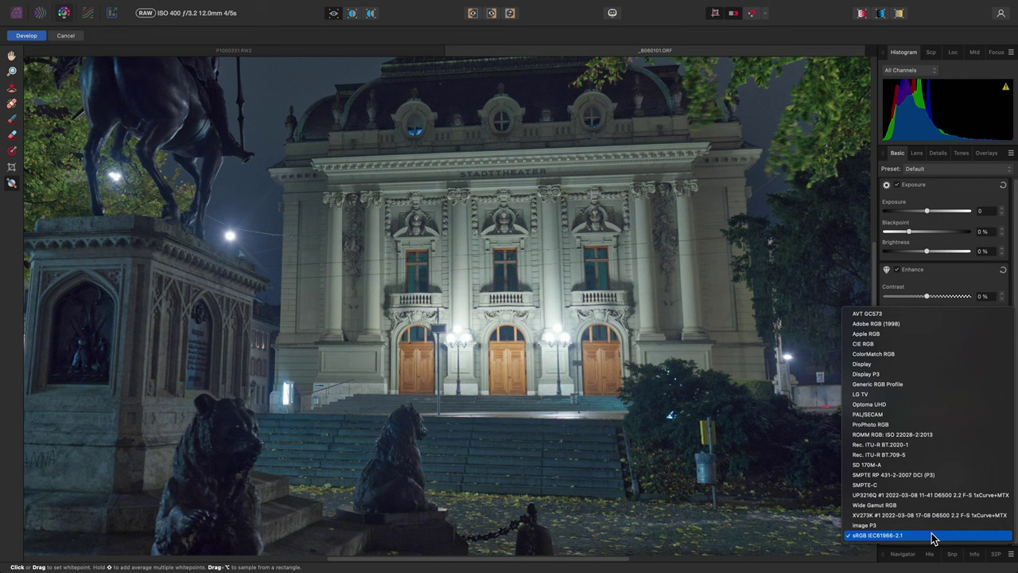
{"action": "left_click", "coordinate": [936, 432]}
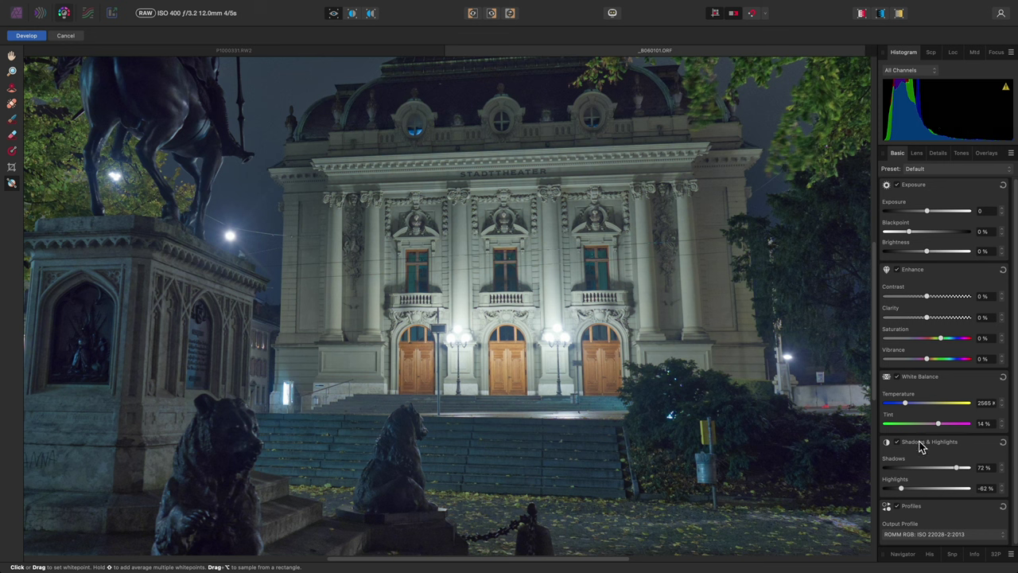
{"action": "left_click", "coordinate": [974, 534]}
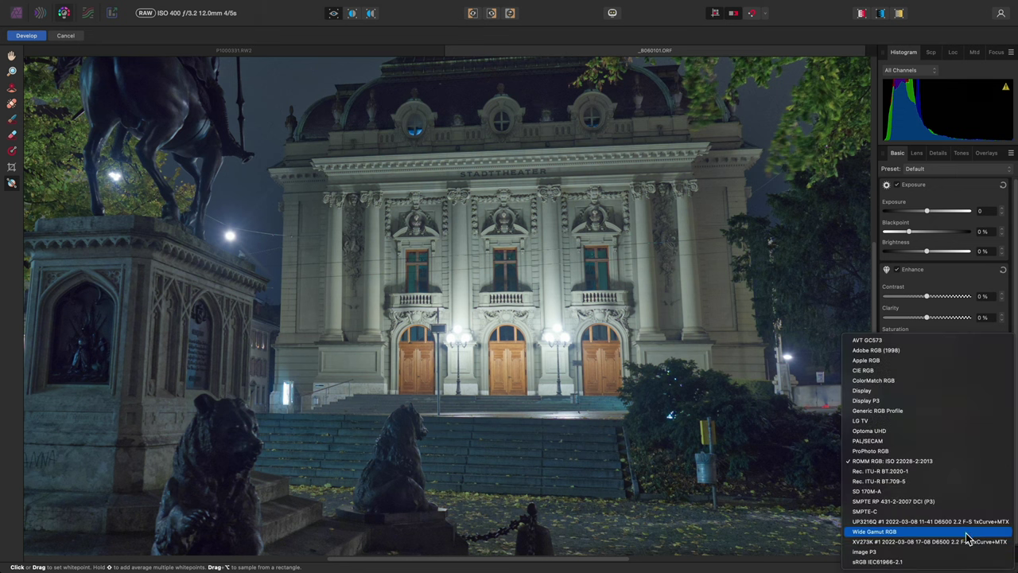
{"action": "left_click", "coordinate": [936, 559]}
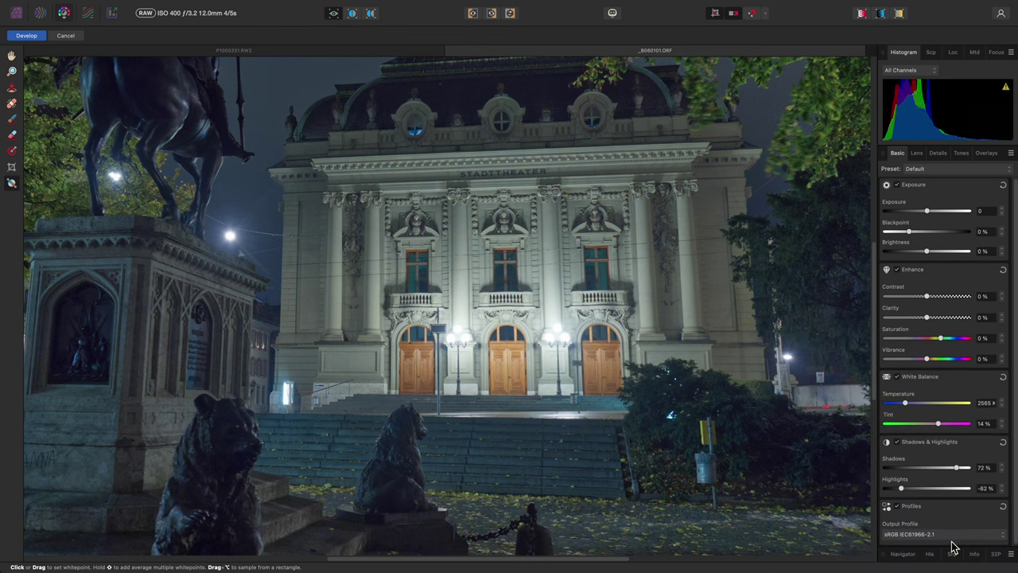
Try the Venus Laowa 7.5mm f/2.0 lens profile, then reset to the Olympus 12-40mm profile.
{"action": "left_click", "coordinate": [917, 155]}
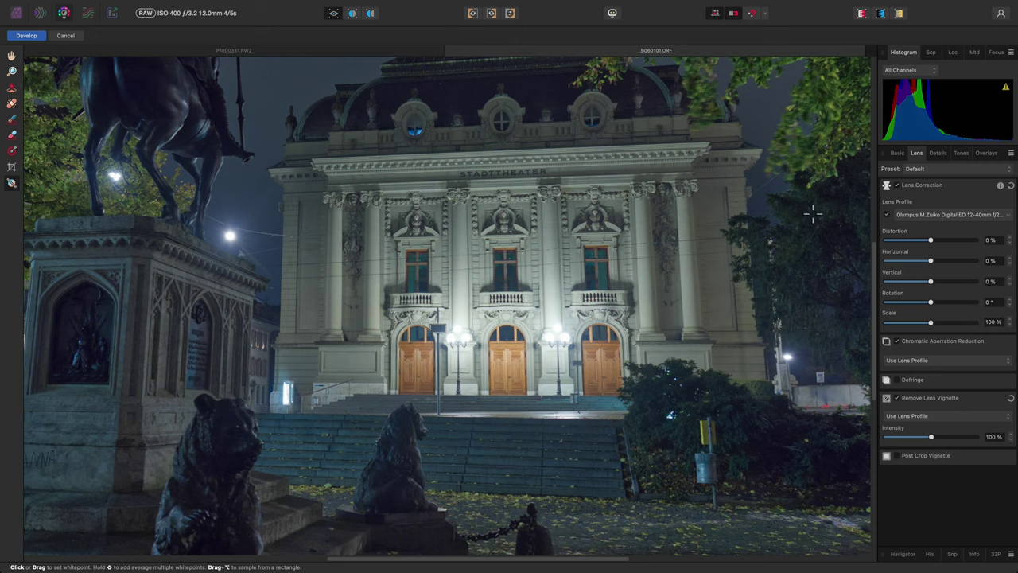
{"action": "key", "text": "super+0"}
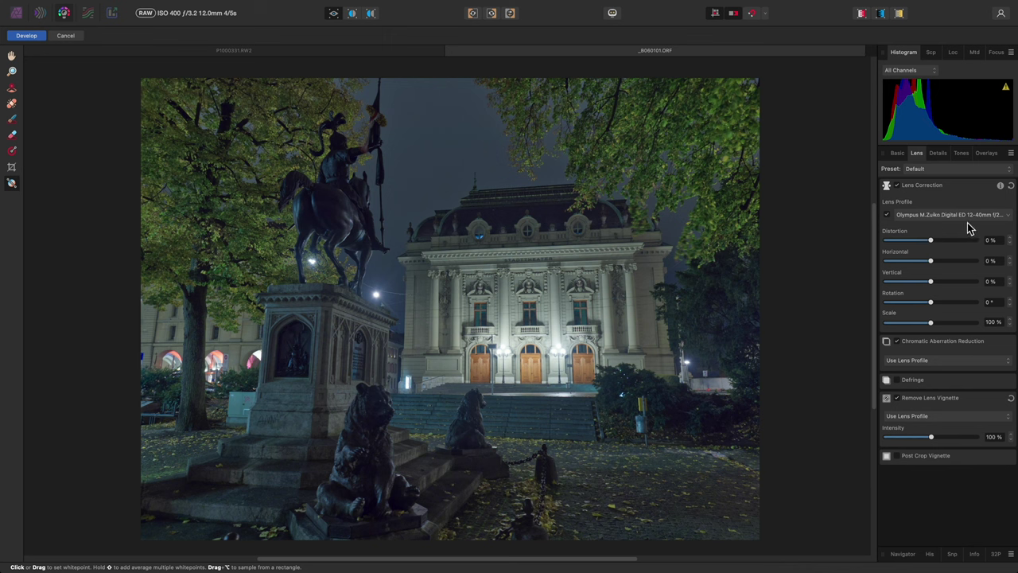
{"action": "left_click", "coordinate": [1008, 216]}
{"action": "type", "text": "Laowa 7.5"}
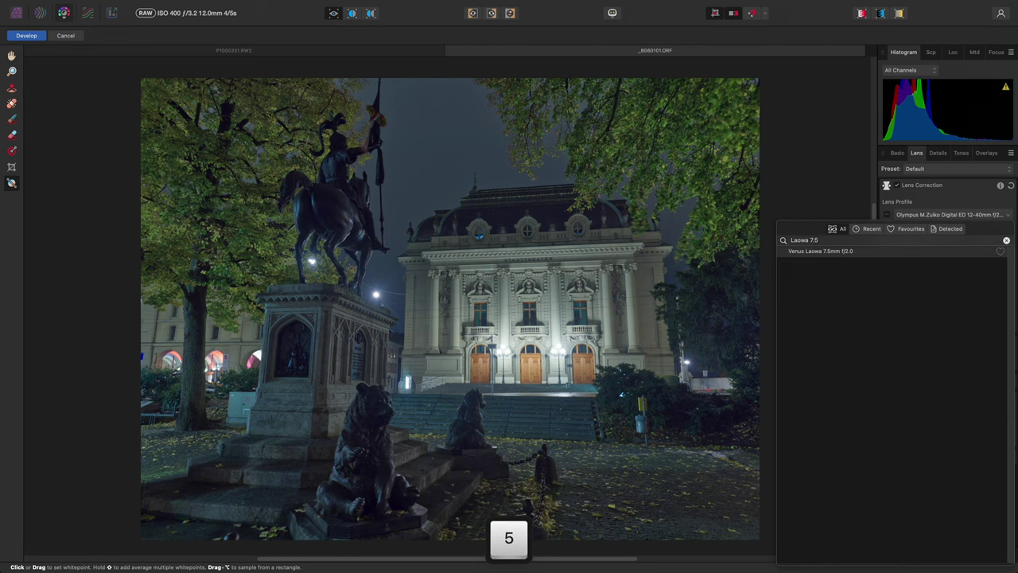
{"action": "left_click", "coordinate": [861, 251]}
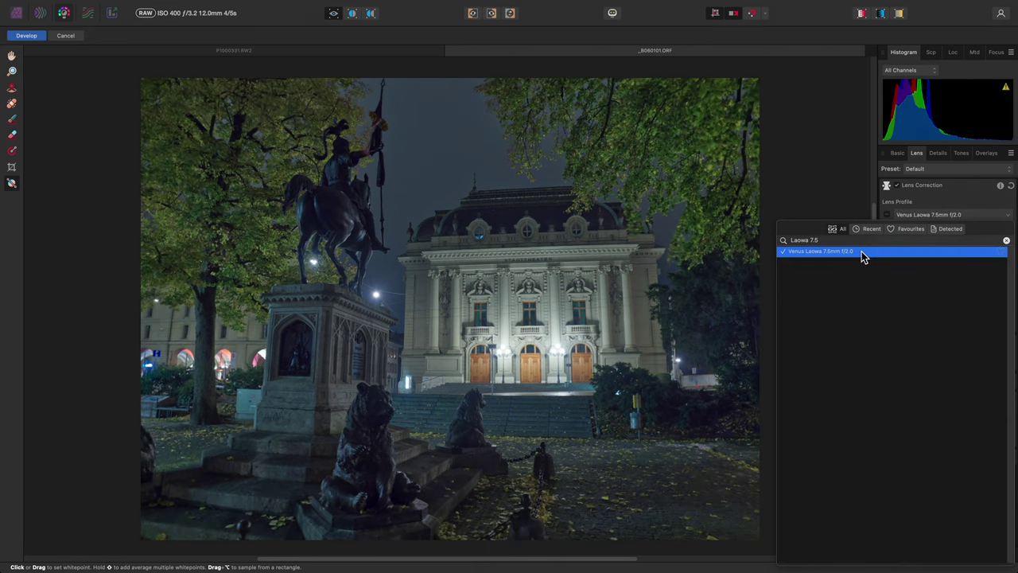
{"action": "left_click", "coordinate": [978, 197]}
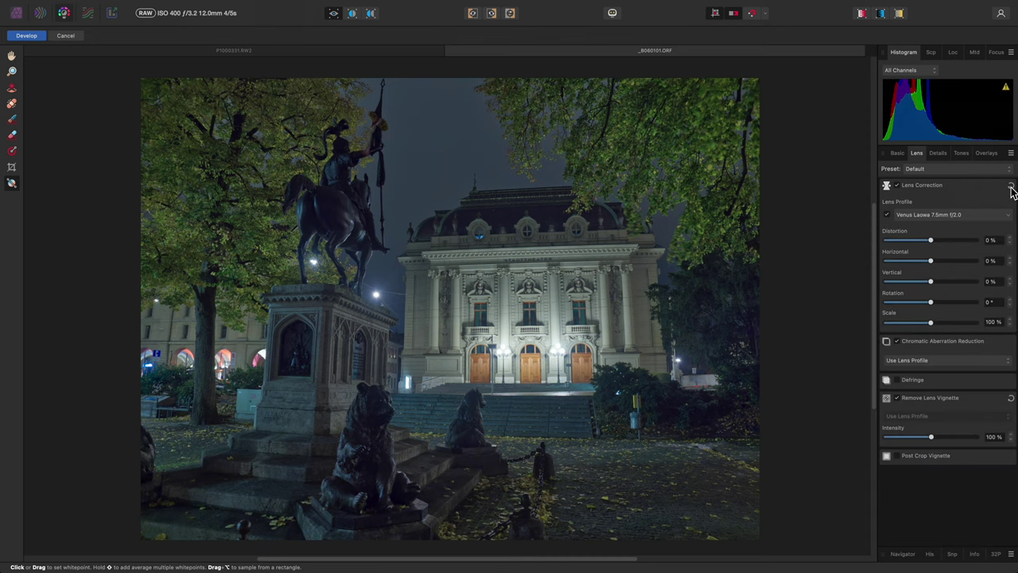
{"action": "left_click", "coordinate": [1011, 186]}
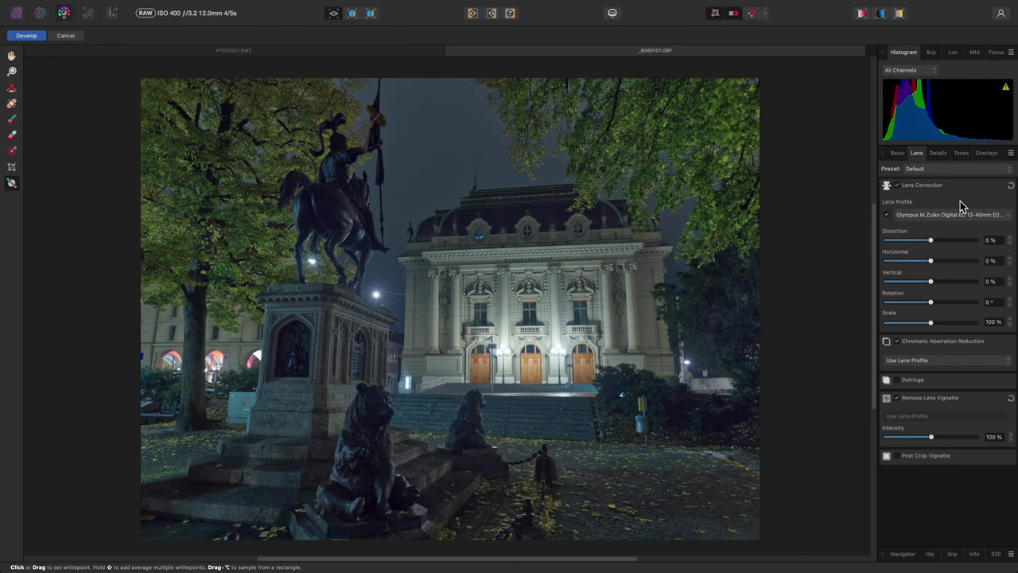
Test Distortion, reset lens corrections to 0, and step the Scale down to 96%.
{"action": "left_click_drag", "start_coordinate": [934, 246], "coordinate": [934, 307]}
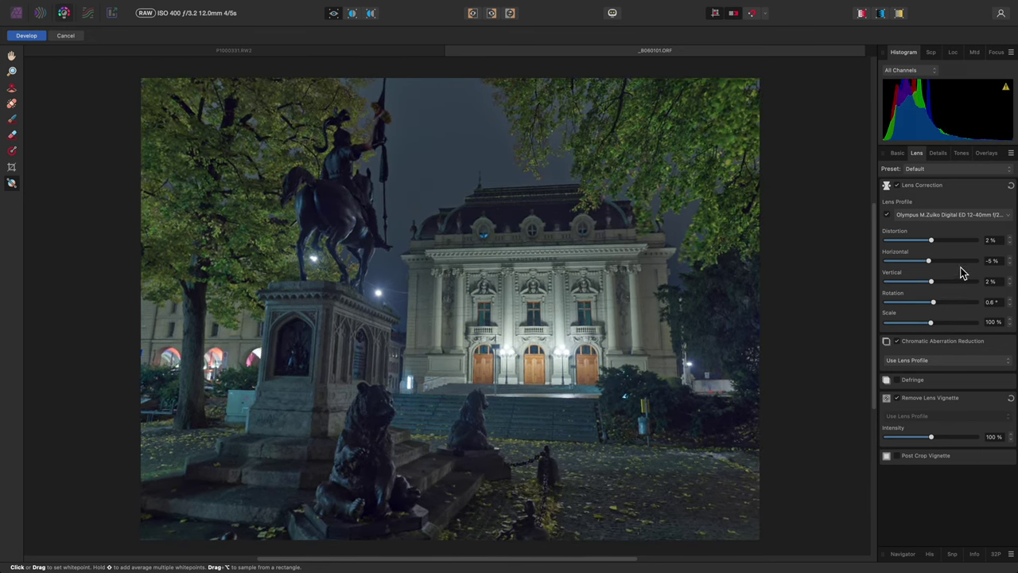
{"action": "left_click", "coordinate": [1011, 186]}
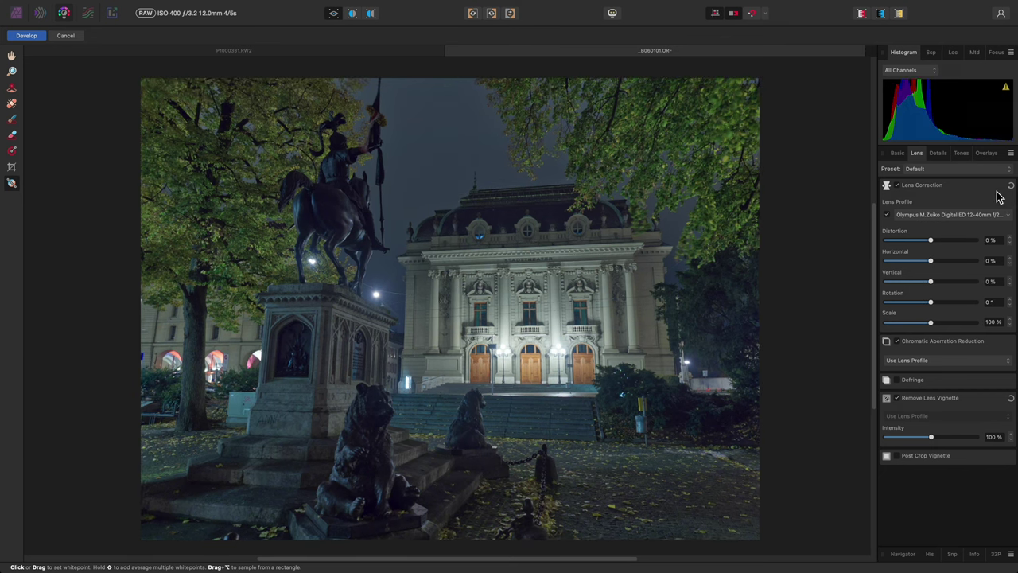
{"action": "left_click", "coordinate": [1010, 325]}
{"action": "left_click", "coordinate": [1010, 325]}
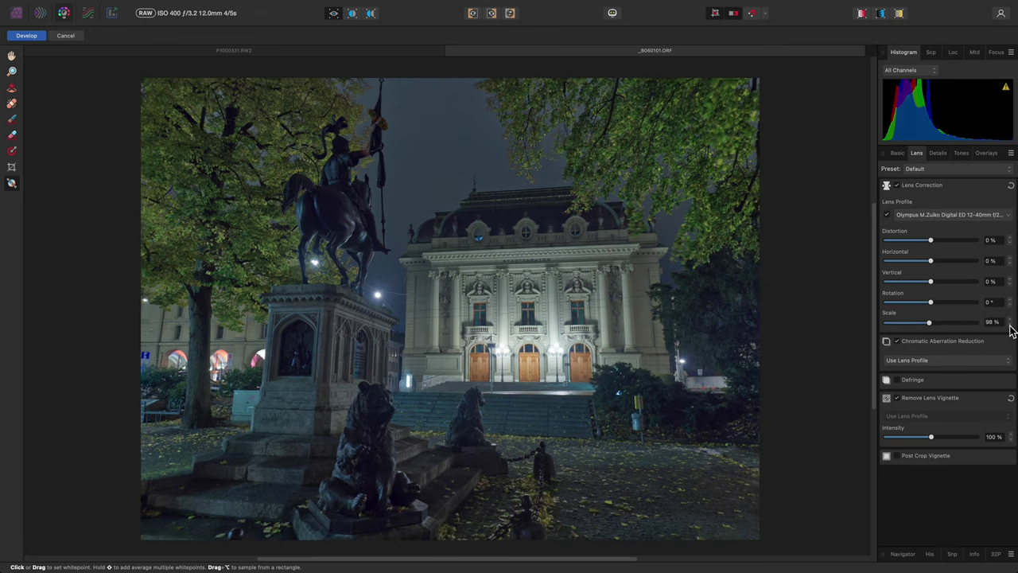
{"action": "left_click", "coordinate": [1010, 324]}
{"action": "left_click", "coordinate": [1009, 324]}
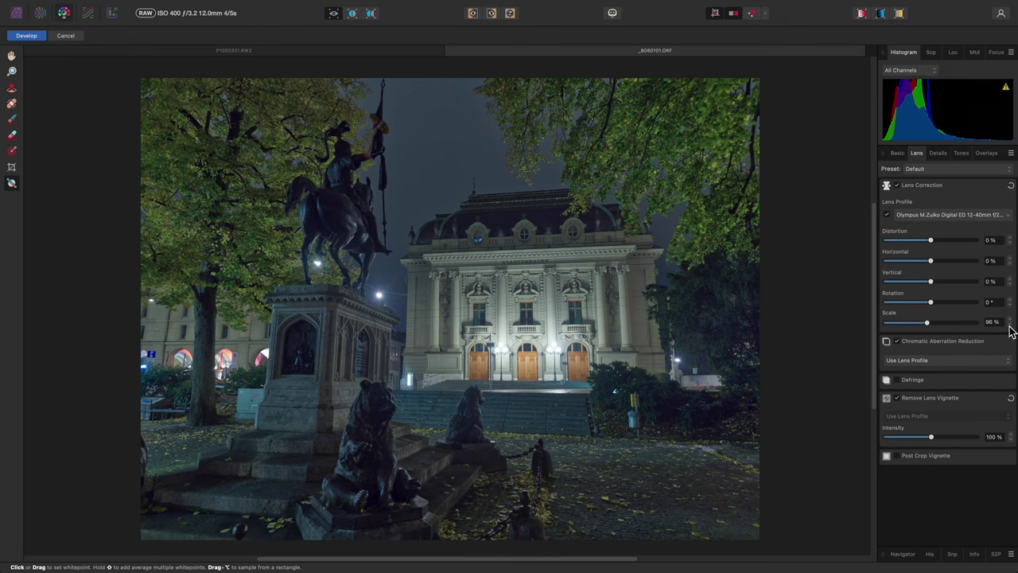
{"action": "left_click", "coordinate": [1010, 326]}
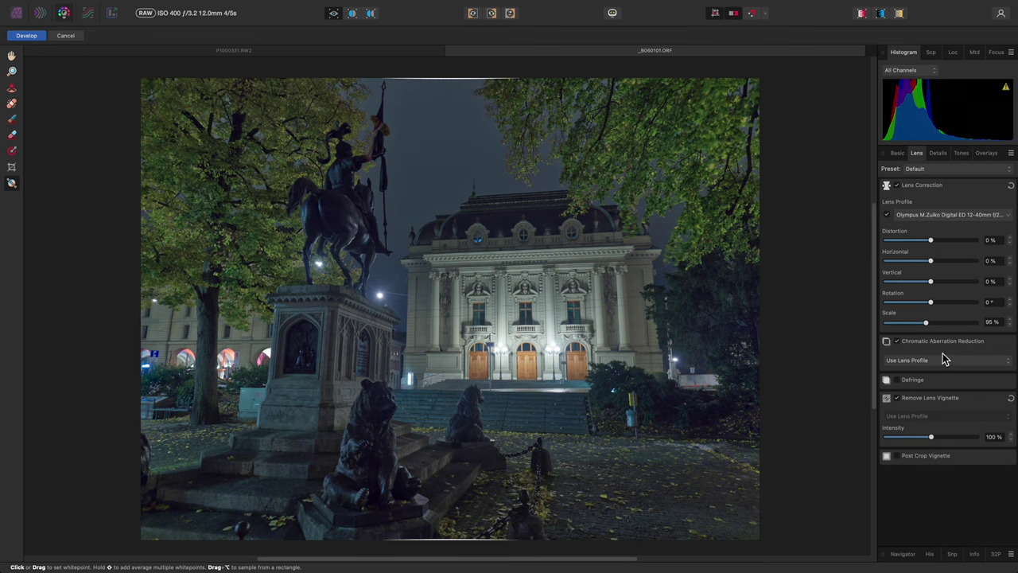
{"action": "left_click", "coordinate": [1009, 319]}
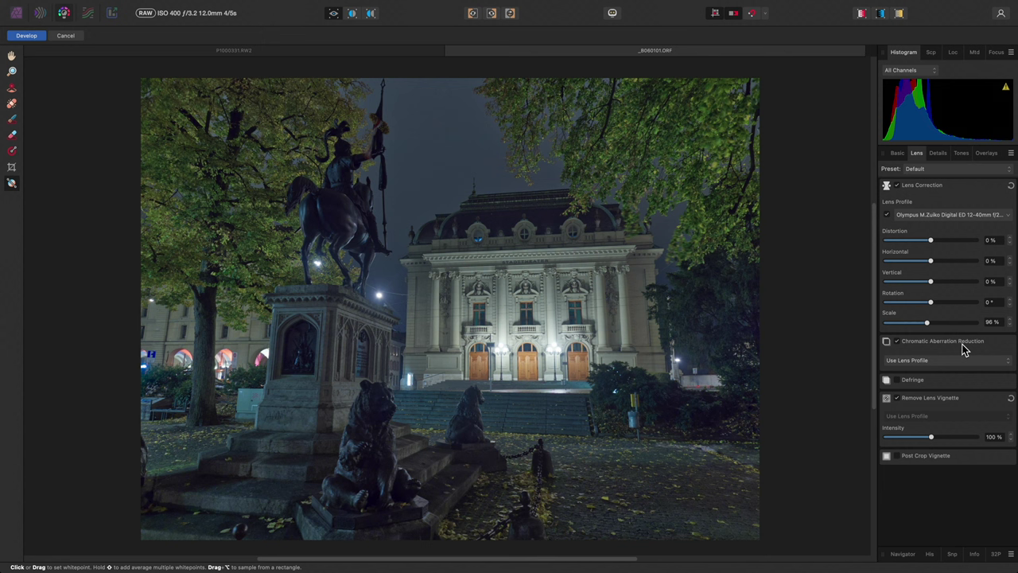
Switch to P1000331.RW2, fit it in view, and lower its lens Scale to 96%.
{"action": "left_click", "coordinate": [408, 54]}
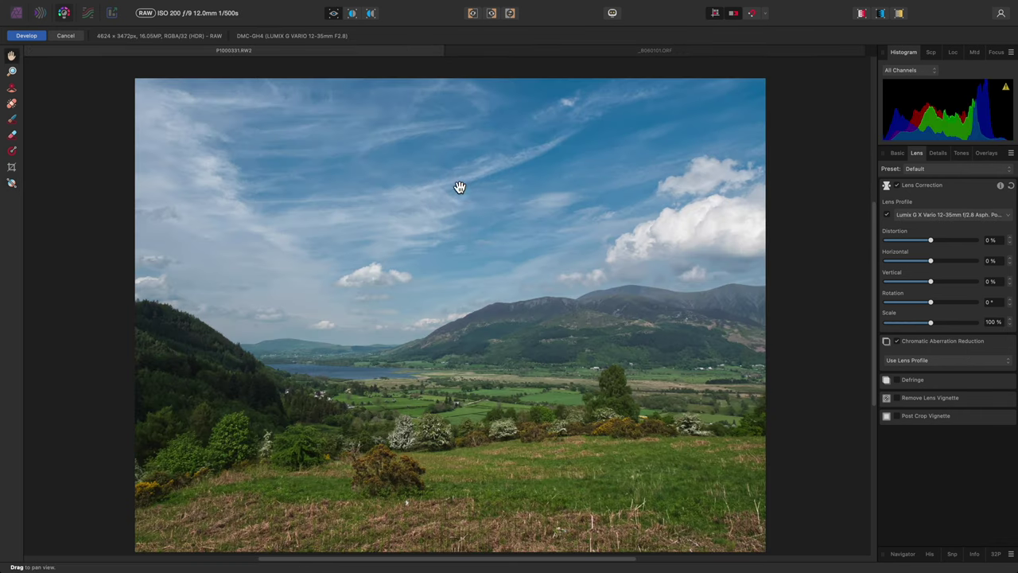
{"action": "key", "text": "super+0"}
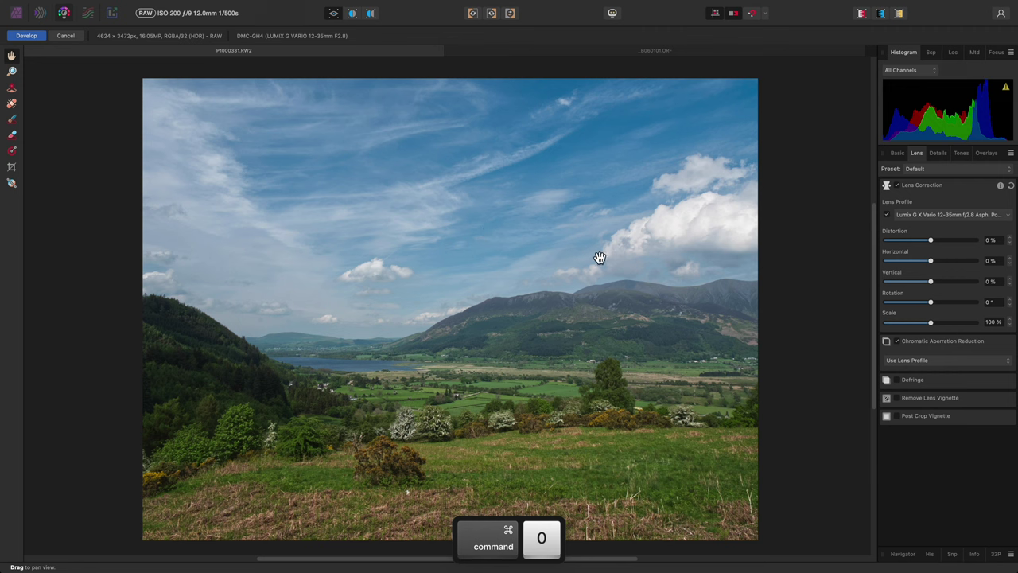
{"action": "left_click", "coordinate": [1009, 325]}
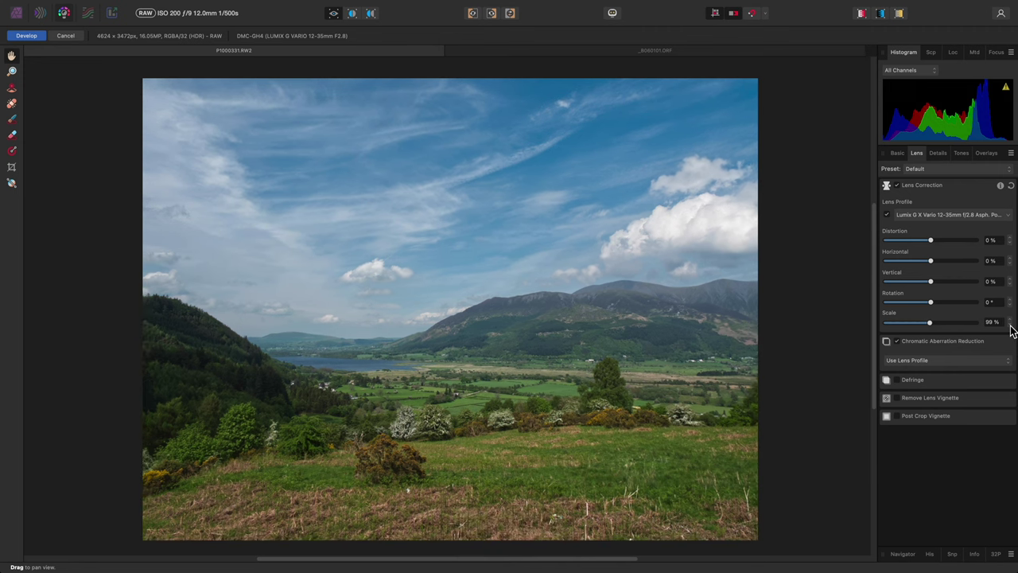
{"action": "left_click", "coordinate": [1009, 324]}
{"action": "left_click", "coordinate": [1009, 325]}
{"action": "left_click", "coordinate": [1009, 324]}
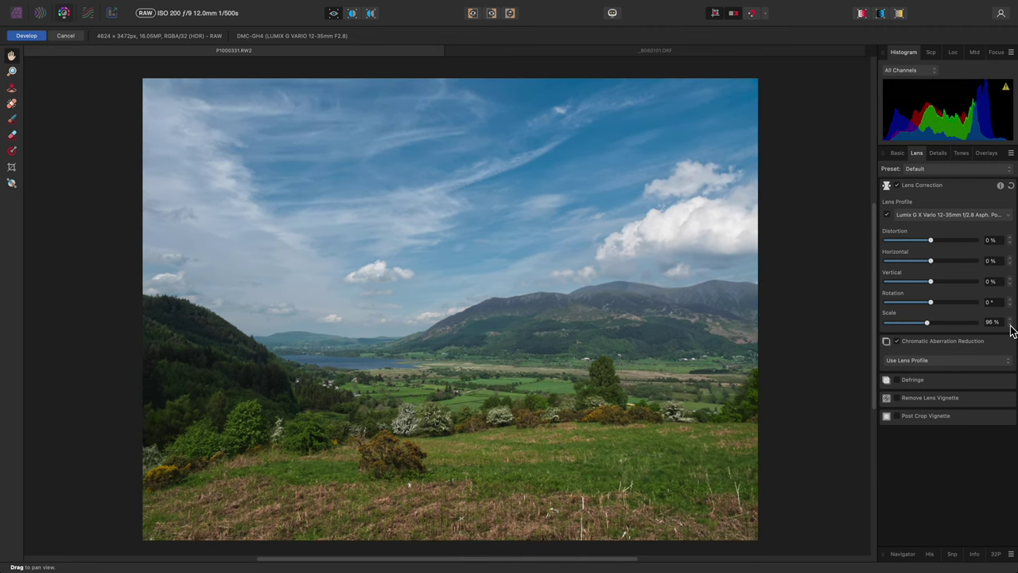
In the Details panel, zoom into the sky and raise Luminance noise reduction to 30%.
{"action": "left_click", "coordinate": [935, 155]}
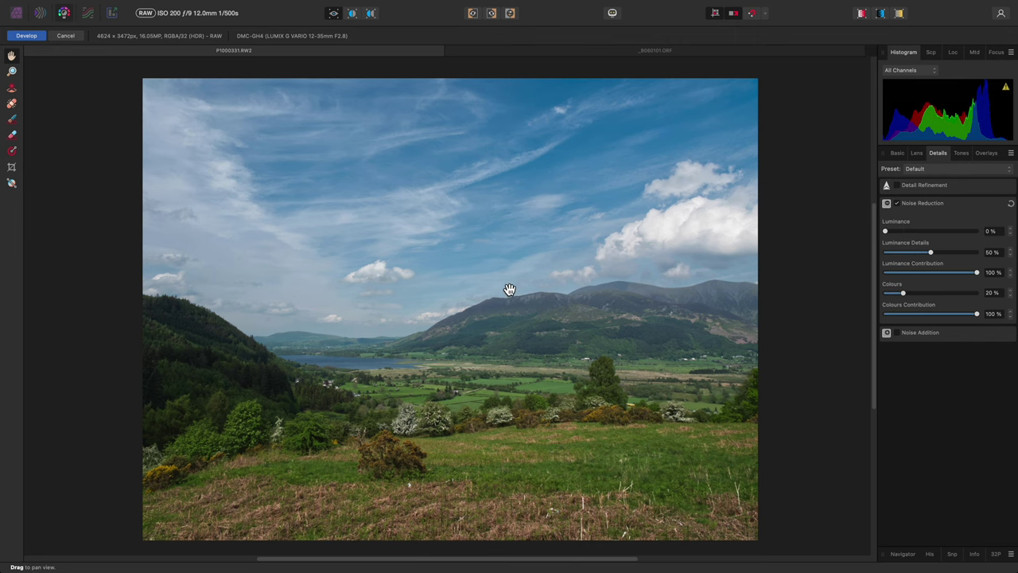
{"action": "scroll", "coordinate": [511, 284], "scroll_direction": "up", "scroll_amount": 2}
{"action": "scroll", "coordinate": [516, 279], "scroll_direction": "up", "scroll_amount": 6}
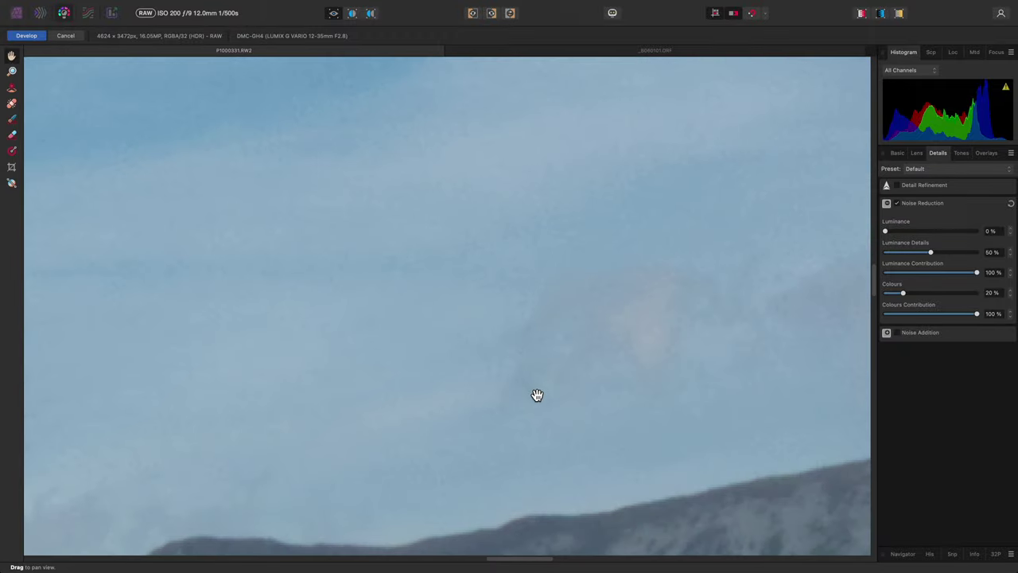
{"action": "scroll", "coordinate": [537, 394], "scroll_direction": "up", "scroll_amount": 2}
{"action": "left_click_drag", "start_coordinate": [582, 421], "coordinate": [556, 553]}
{"action": "left_click_drag", "start_coordinate": [541, 311], "coordinate": [532, 383]}
{"action": "scroll", "coordinate": [528, 370], "scroll_direction": "up", "scroll_amount": 2}
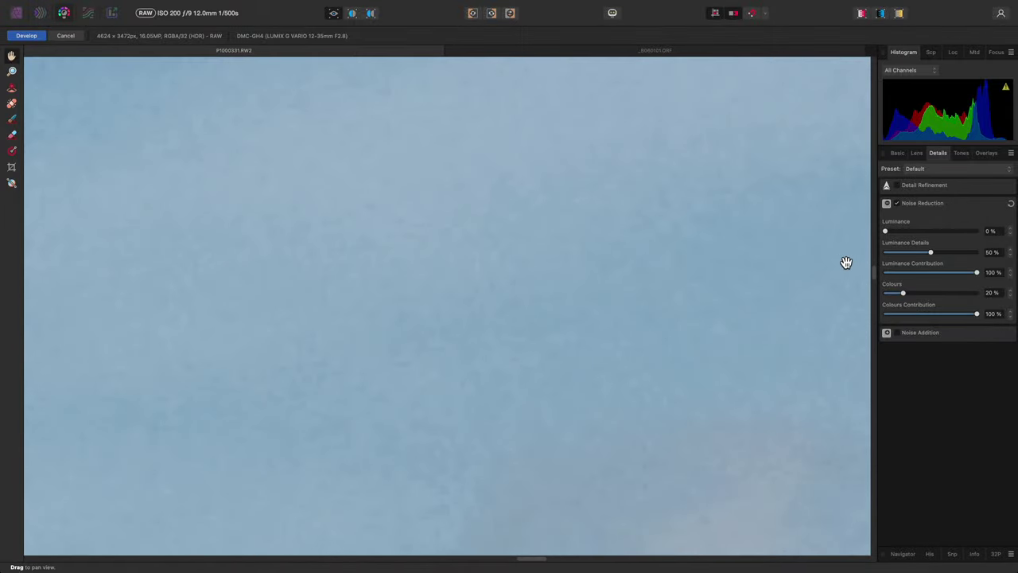
{"action": "left_click_drag", "start_coordinate": [885, 231], "coordinate": [888, 236]}
{"action": "left_click_drag", "start_coordinate": [896, 237], "coordinate": [914, 241]}
Zoom in on the mountain ridge, set Luminance Details to 100%, then fit the view.
{"action": "key", "text": "alt"}
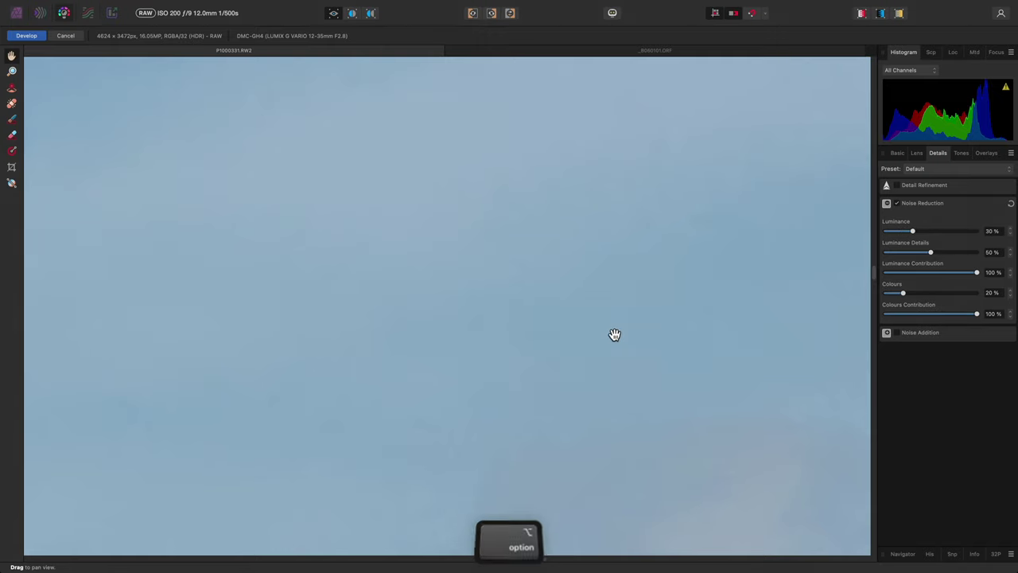
{"action": "scroll", "coordinate": [614, 334], "scroll_direction": "down", "scroll_amount": 10}
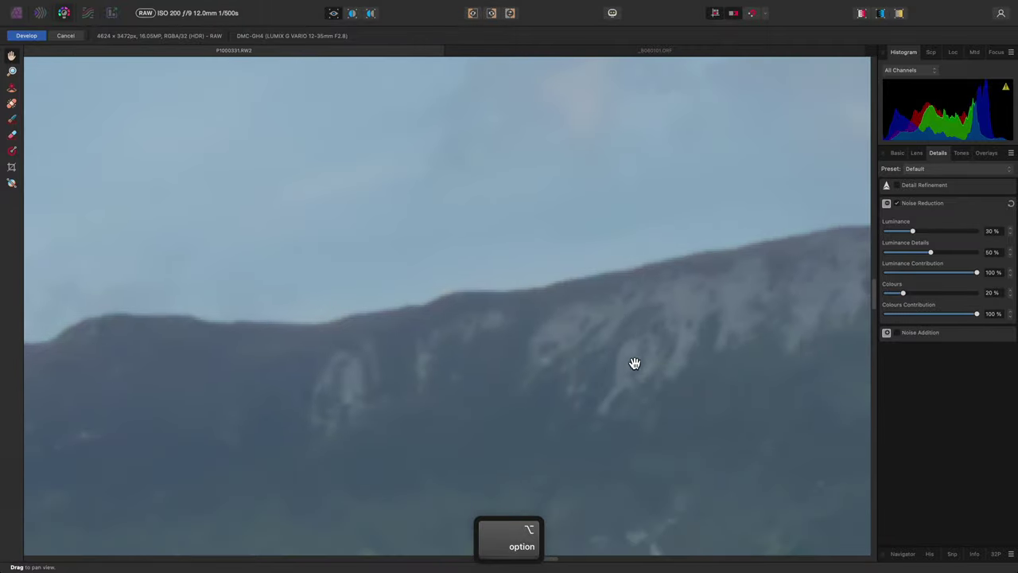
{"action": "scroll", "coordinate": [636, 369], "scroll_direction": "down", "scroll_amount": 3}
{"action": "left_click_drag", "start_coordinate": [641, 377], "coordinate": [476, 324]}
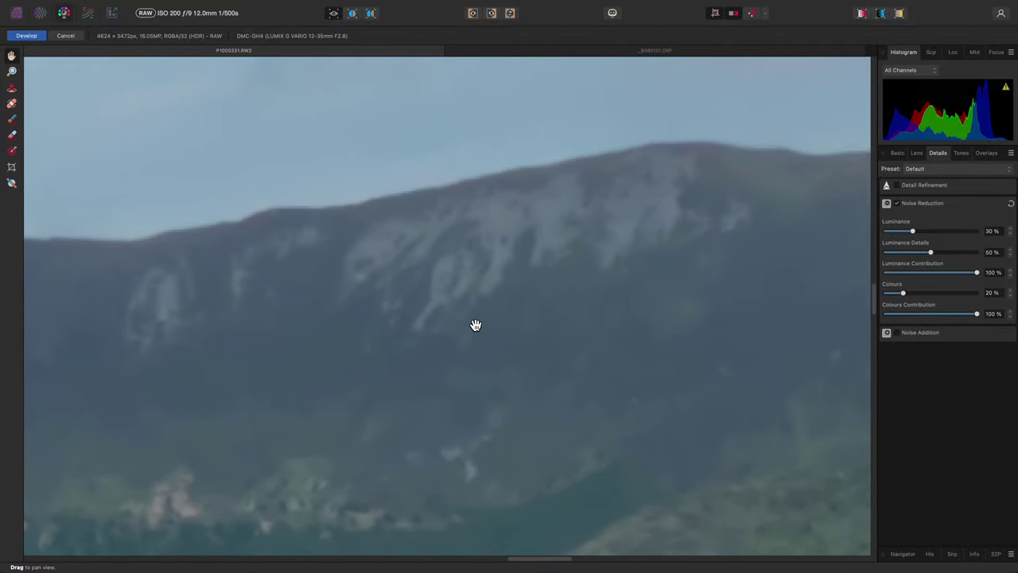
{"action": "key", "text": "alt"}
{"action": "scroll", "coordinate": [577, 366], "scroll_direction": "up", "scroll_amount": 2}
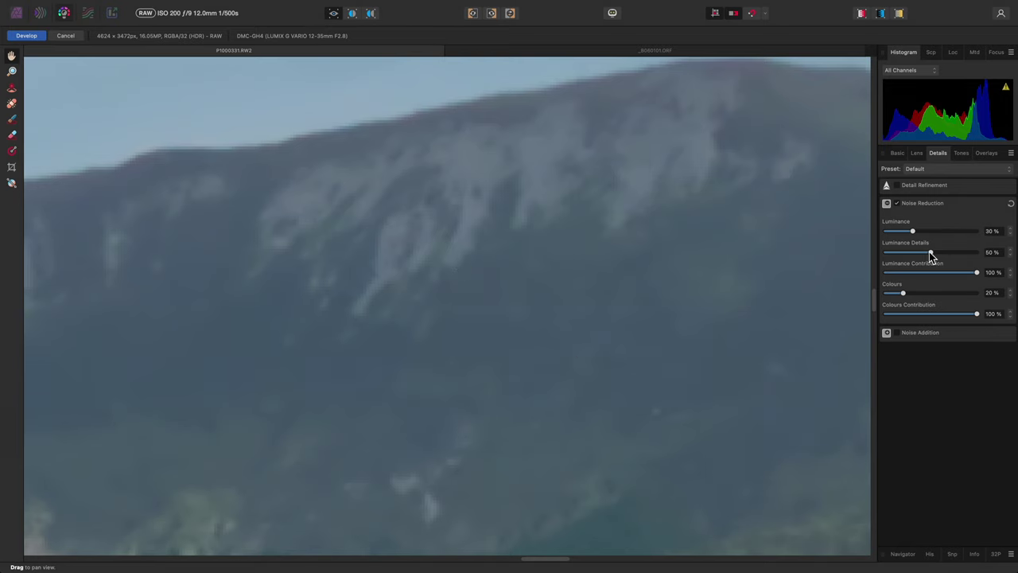
{"action": "left_click_drag", "start_coordinate": [931, 253], "coordinate": [992, 261]}
{"action": "key", "text": "super+0"}
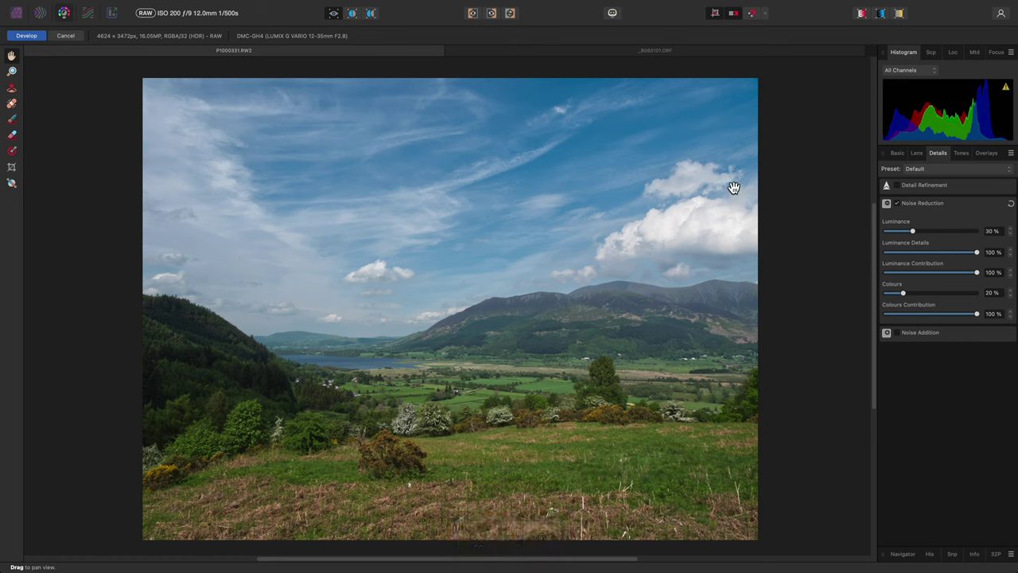
In Assistant Preferences, set Noise reduction to Apply colour / luminance reduction.
{"action": "left_click", "coordinate": [612, 13]}
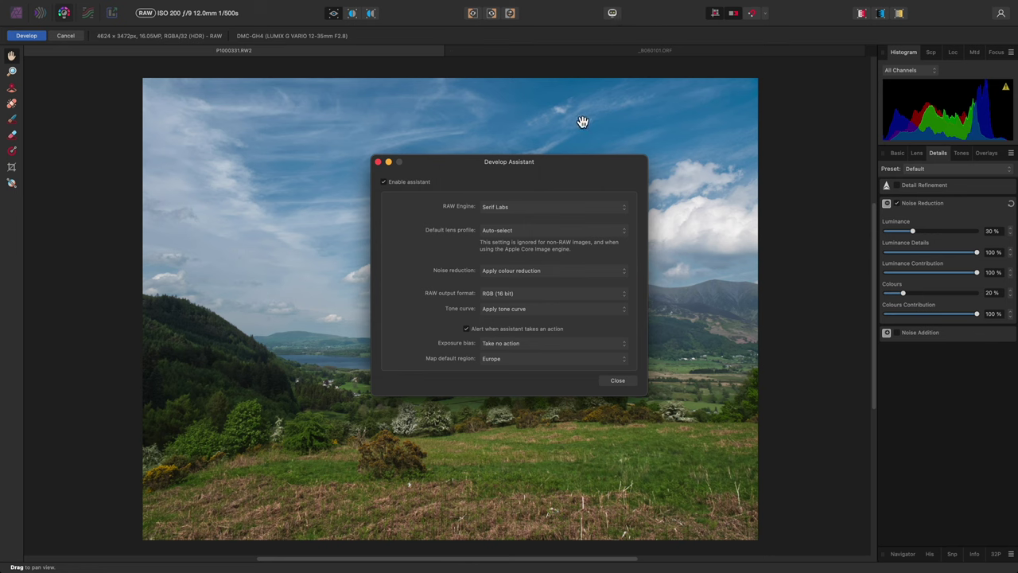
{"action": "left_click", "coordinate": [565, 270]}
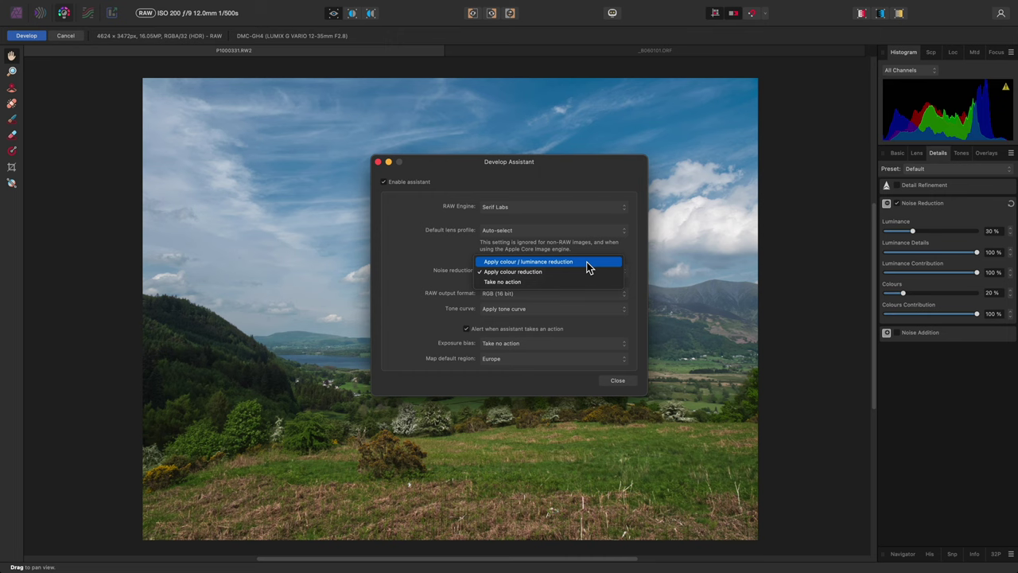
{"action": "left_click", "coordinate": [588, 262]}
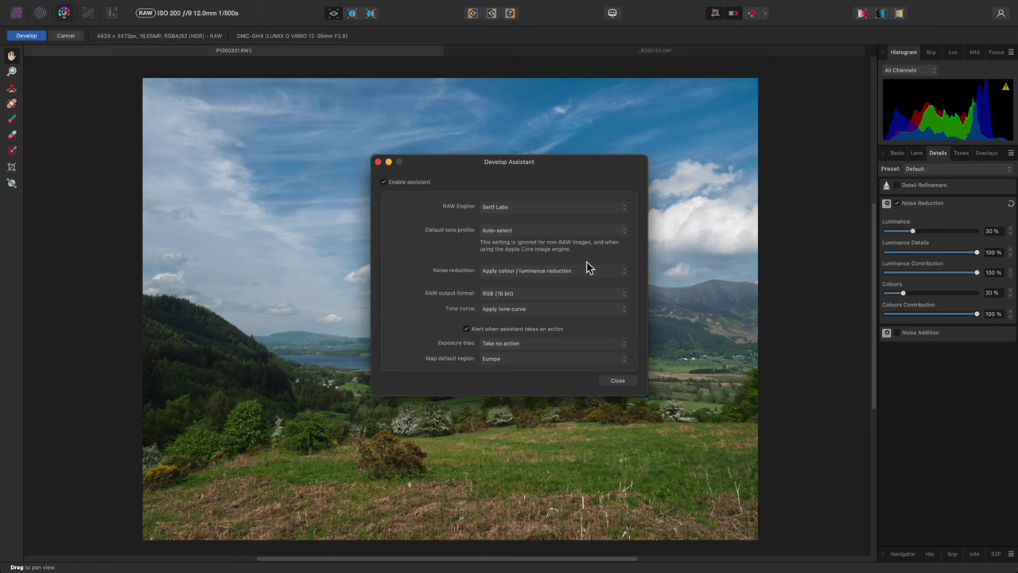
Keep Serif Labs as the RAW engine and close the Assistant.
{"action": "left_click", "coordinate": [540, 209]}
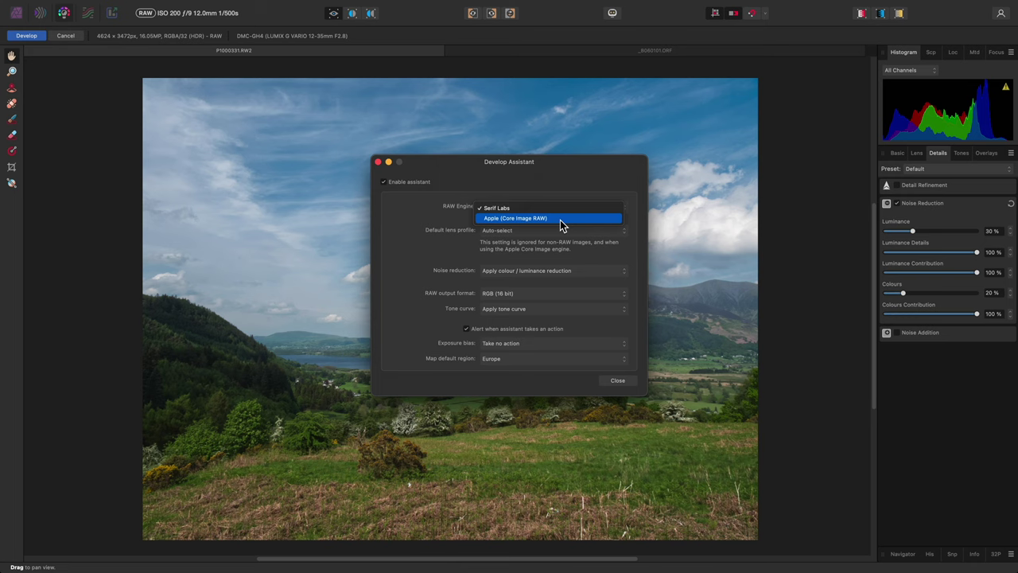
{"action": "left_click", "coordinate": [560, 219]}
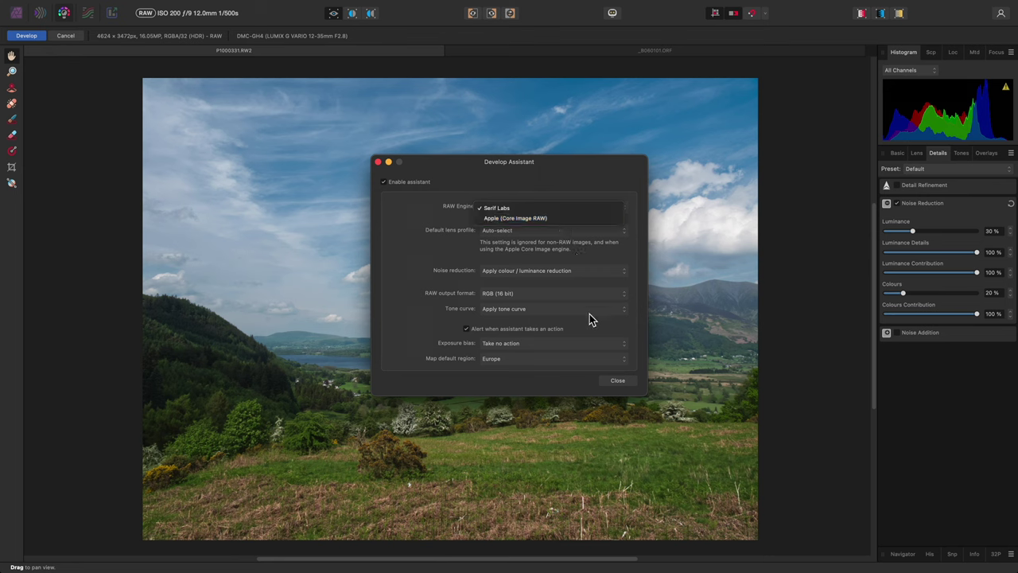
{"action": "left_click", "coordinate": [625, 382]}
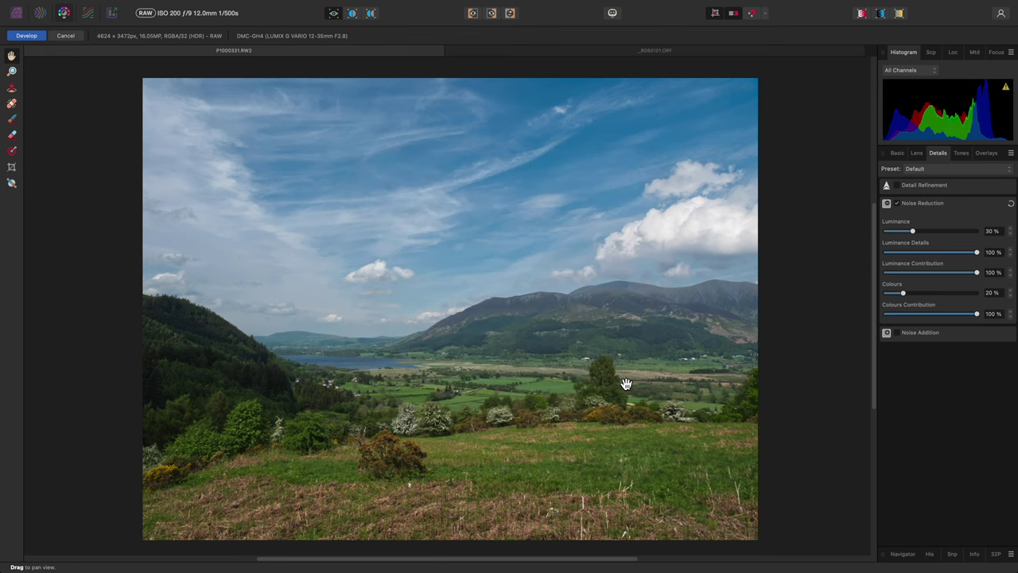
Expand Curves in Tones and build an S-curve with a raised black point.
{"action": "left_click", "coordinate": [961, 155]}
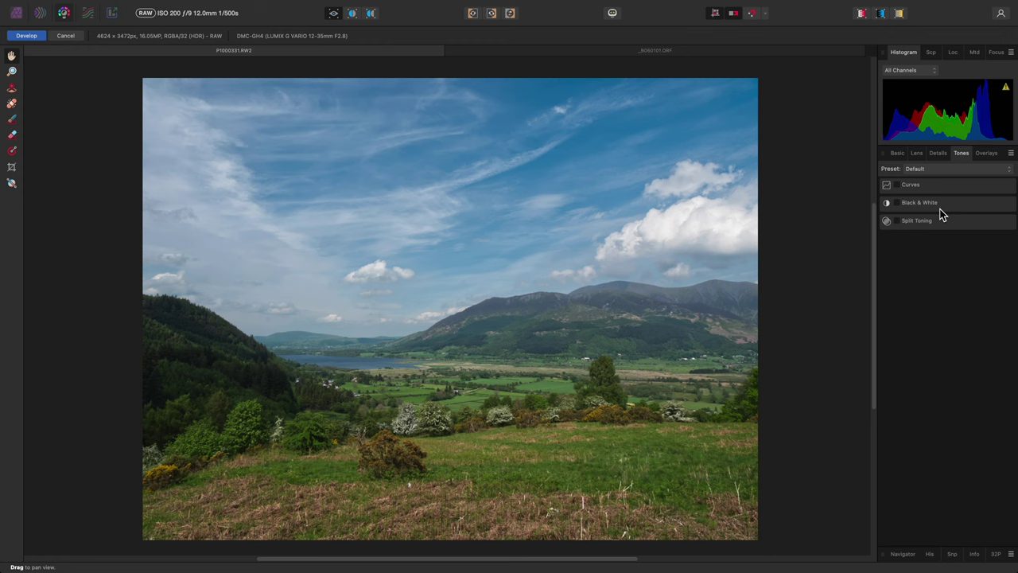
{"action": "left_click", "coordinate": [916, 185]}
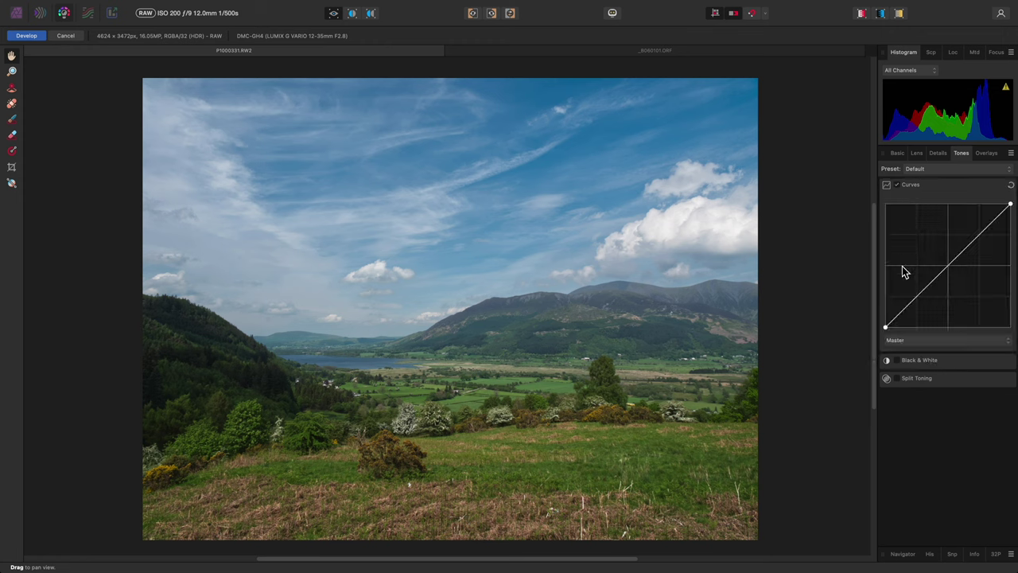
{"action": "left_click_drag", "start_coordinate": [885, 325], "coordinate": [914, 299]}
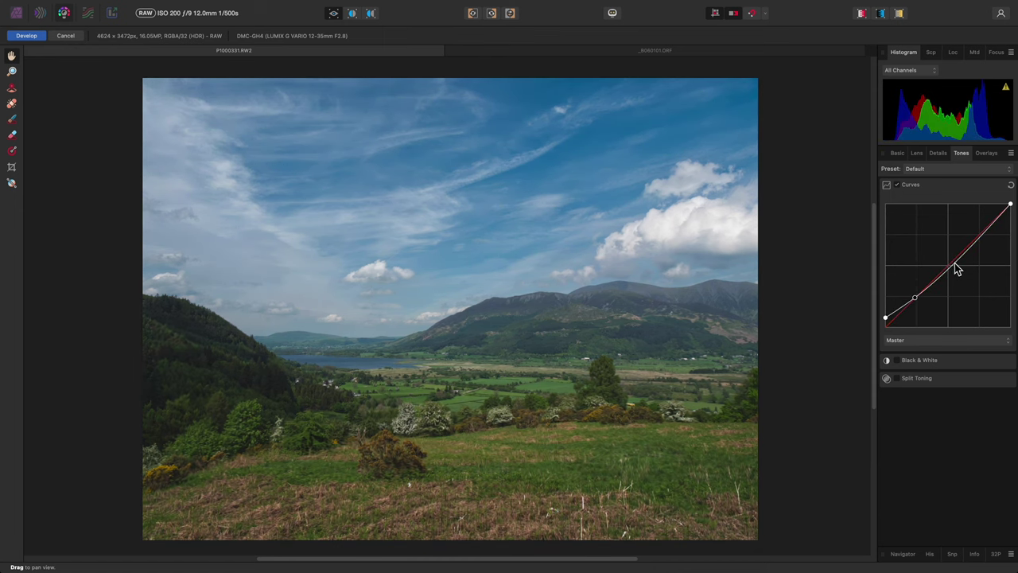
{"action": "left_click_drag", "start_coordinate": [954, 268], "coordinate": [954, 261]}
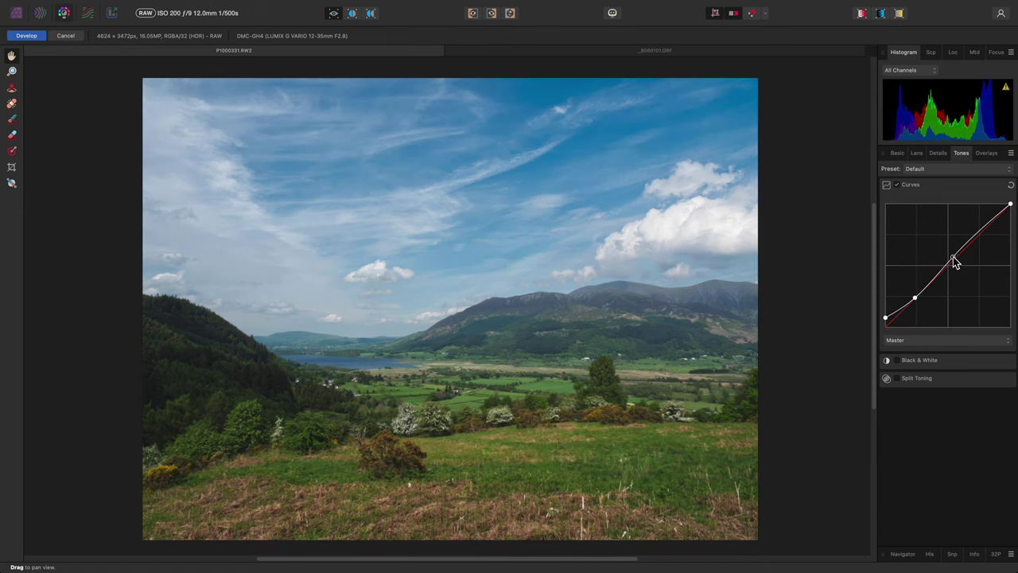
Trial Black & White with brighter Red, then switch it off to keep colour.
{"action": "left_click", "coordinate": [908, 363]}
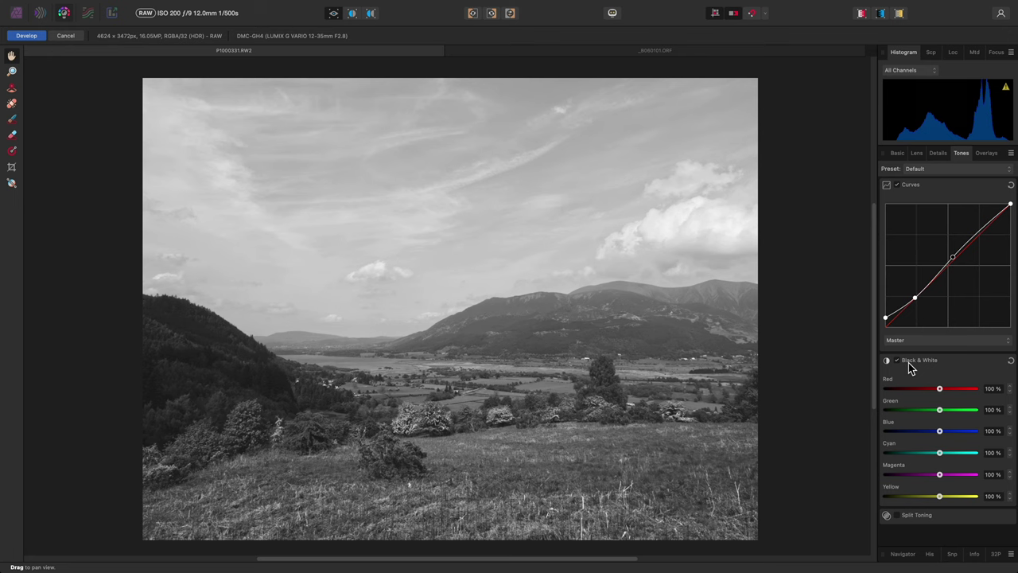
{"action": "left_click_drag", "start_coordinate": [940, 389], "coordinate": [906, 456]}
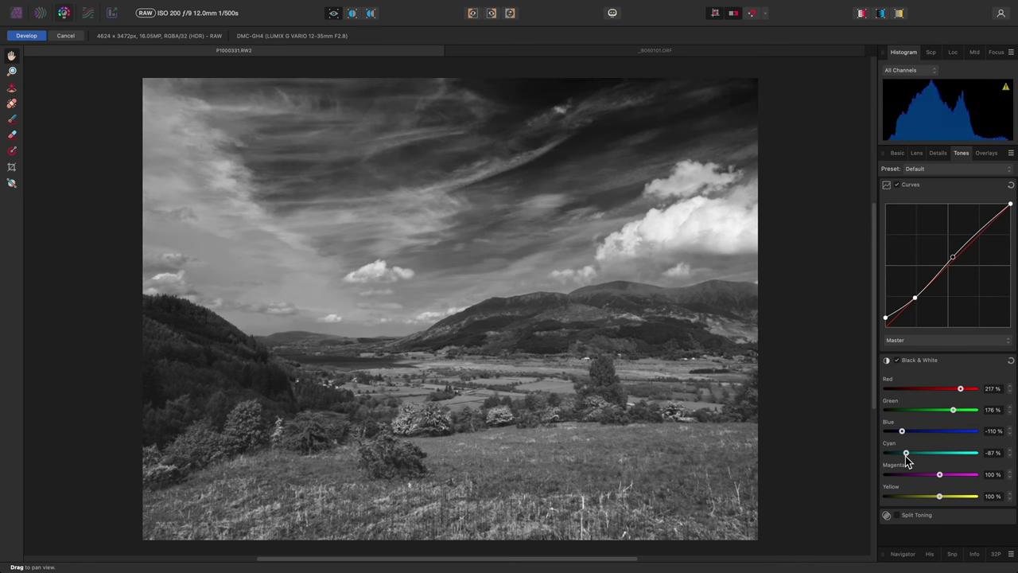
{"action": "left_click", "coordinate": [910, 360]}
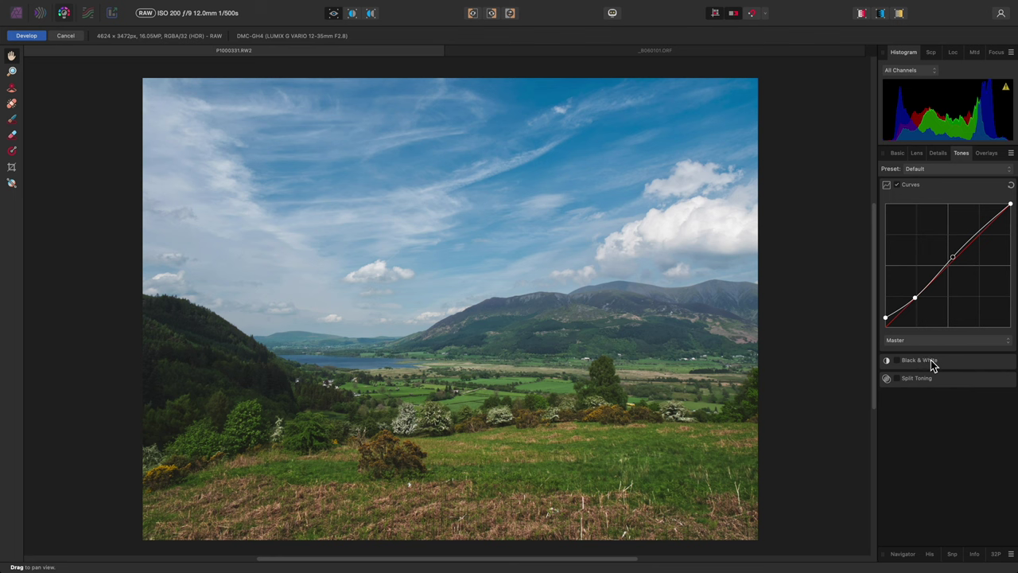
{"action": "left_click", "coordinate": [932, 364]}
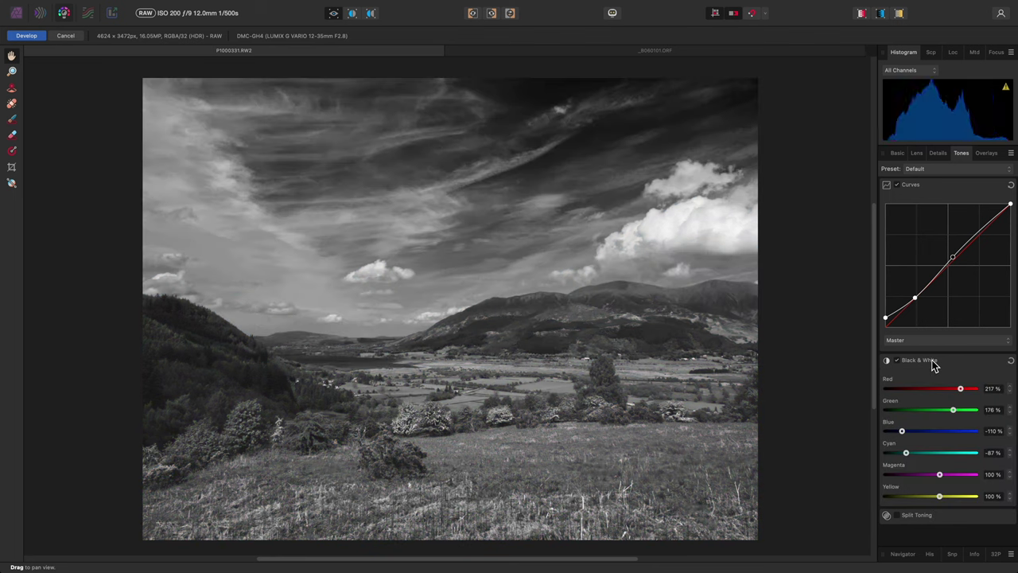
{"action": "left_click", "coordinate": [932, 359]}
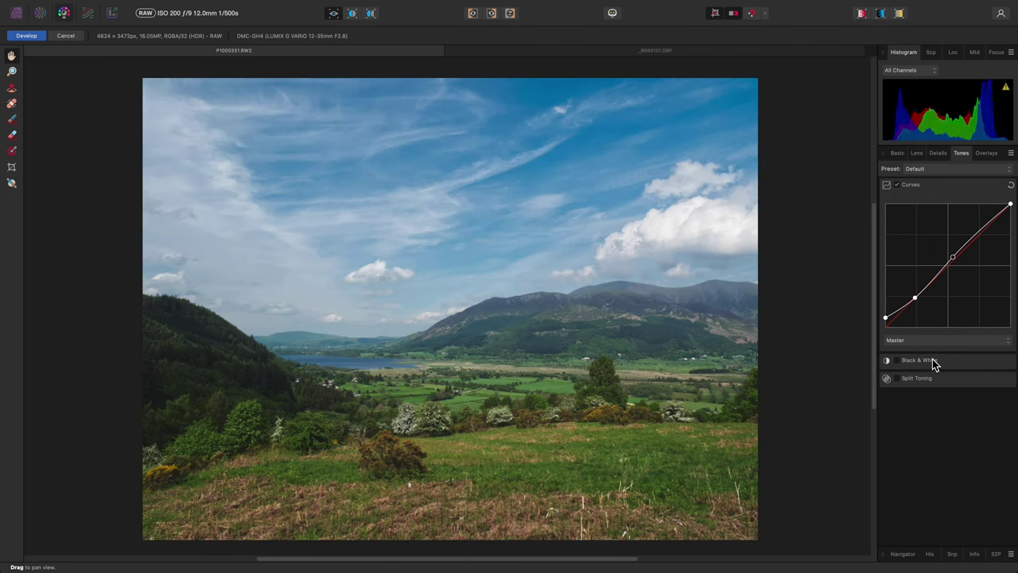
Paint a brush overlay mask across the land with the Overlay Paint Tool.
{"action": "left_click", "coordinate": [983, 154]}
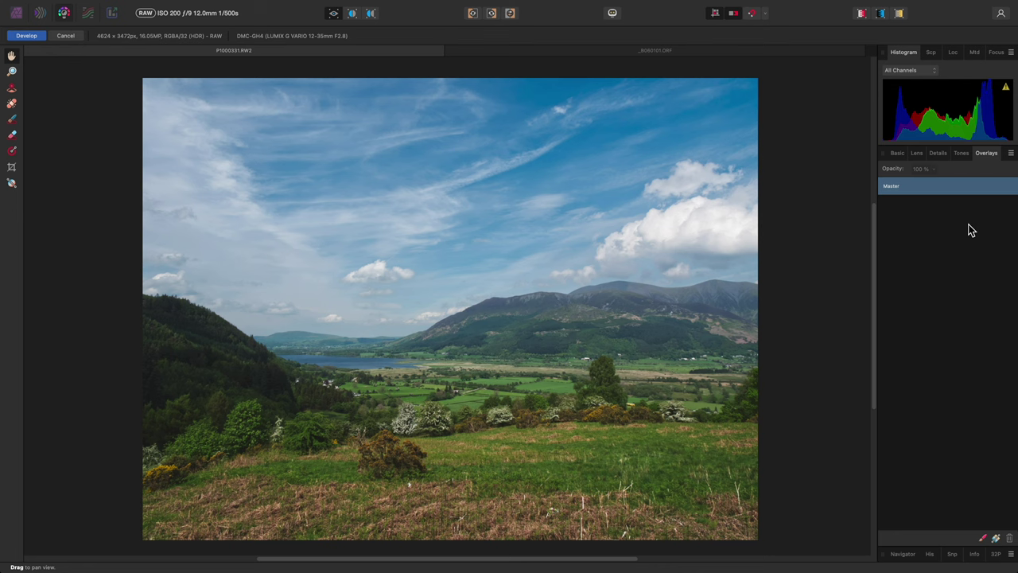
{"action": "left_click", "coordinate": [12, 121]}
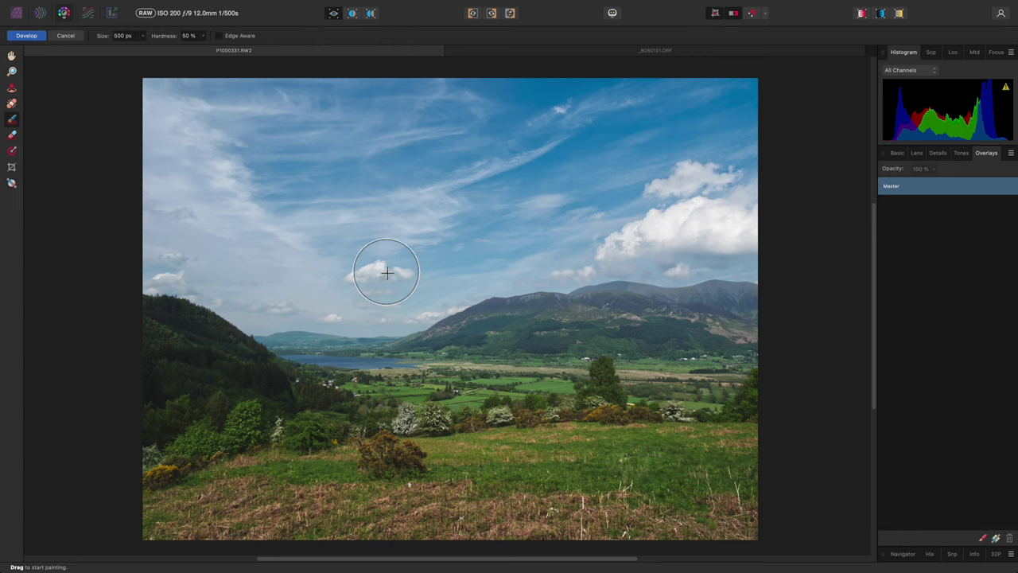
{"action": "key", "text": "bracketright"}
{"action": "key", "text": "bracketright"}
{"action": "key", "text": "bracketright"}
{"action": "key", "text": "bracketright"}
{"action": "mouse_move", "coordinate": [581, 366]}
{"action": "left_mouse_down"}
{"action": "mouse_move", "coordinate": [681, 371]}
{"action": "mouse_move", "coordinate": [662, 380]}
{"action": "mouse_move", "coordinate": [745, 357]}
{"action": "mouse_move", "coordinate": [729, 334]}
{"action": "mouse_move", "coordinate": [637, 334]}
{"action": "mouse_move", "coordinate": [522, 353]}
{"action": "mouse_move", "coordinate": [422, 392]}
{"action": "mouse_move", "coordinate": [456, 362]}
{"action": "mouse_move", "coordinate": [575, 328]}
{"action": "mouse_move", "coordinate": [774, 330]}
{"action": "mouse_move", "coordinate": [403, 392]}
{"action": "mouse_move", "coordinate": [265, 379]}
{"action": "mouse_move", "coordinate": [147, 343]}
{"action": "mouse_move", "coordinate": [146, 409]}
{"action": "mouse_move", "coordinate": [314, 441]}
{"action": "mouse_move", "coordinate": [74, 522]}
{"action": "mouse_move", "coordinate": [614, 520]}
{"action": "mouse_move", "coordinate": [657, 510]}
{"action": "mouse_move", "coordinate": [733, 455]}
{"action": "mouse_move", "coordinate": [738, 420]}
{"action": "mouse_move", "coordinate": [696, 512]}
{"action": "mouse_move", "coordinate": [593, 484]}
{"action": "mouse_move", "coordinate": [590, 437]}
{"action": "mouse_move", "coordinate": [363, 455]}
{"action": "mouse_move", "coordinate": [464, 436]}
{"action": "mouse_move", "coordinate": [485, 365]}
{"action": "mouse_move", "coordinate": [479, 346]}
{"action": "mouse_move", "coordinate": [415, 366]}
{"action": "mouse_move", "coordinate": [347, 372]}
{"action": "mouse_move", "coordinate": [146, 328]}
{"action": "mouse_move", "coordinate": [229, 367]}
{"action": "mouse_move", "coordinate": [447, 349]}
{"action": "mouse_move", "coordinate": [569, 318]}
{"action": "mouse_move", "coordinate": [803, 325]}
{"action": "left_mouse_up"}
{"action": "key", "text": "]"}
{"action": "key", "text": "bracketleft"}
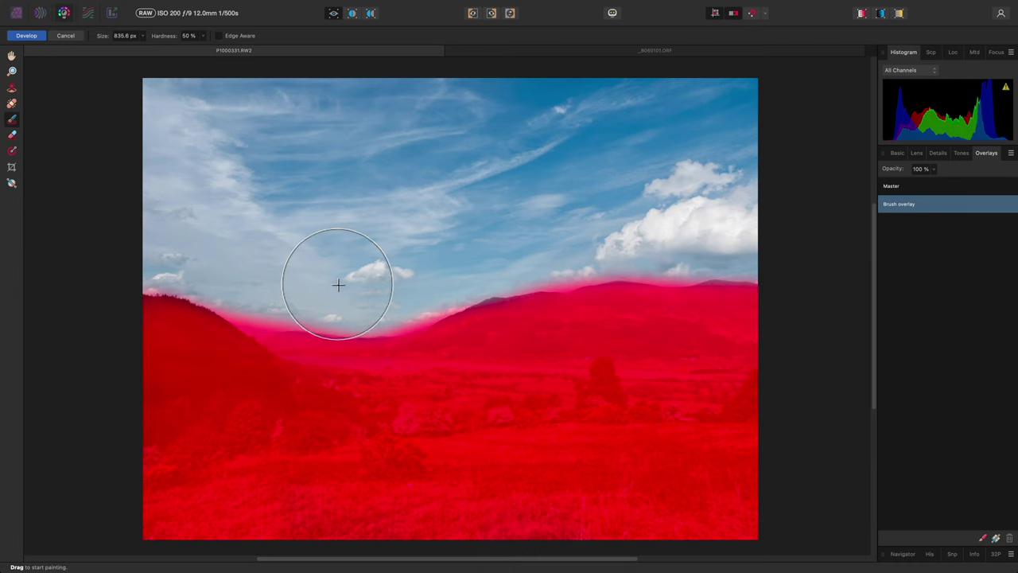
Erase the mask along the hilltop and horizon, then raise the overlay's Saturation to 31%.
{"action": "left_click", "coordinate": [13, 135]}
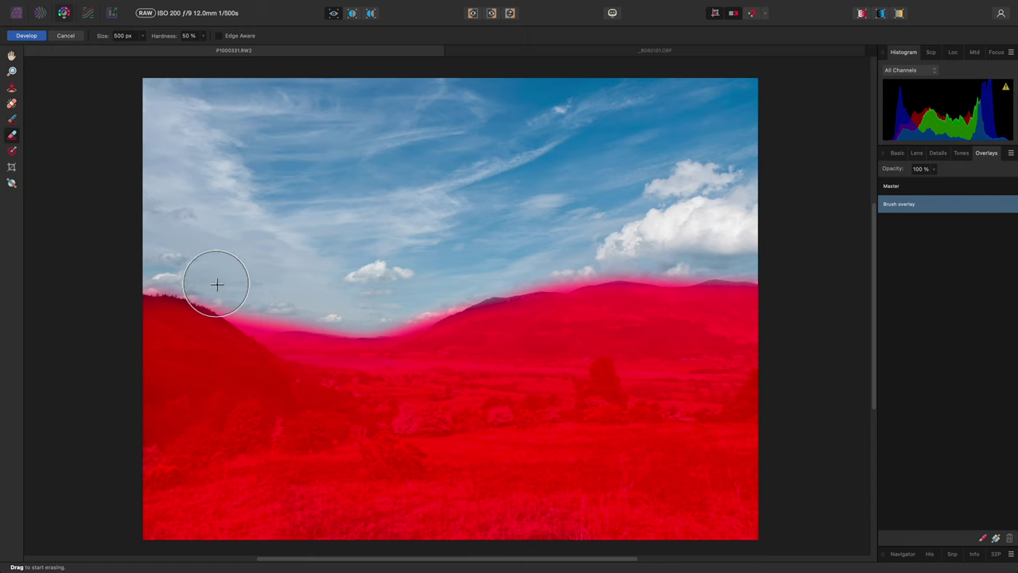
{"action": "mouse_move", "coordinate": [152, 273]}
{"action": "left_mouse_down"}
{"action": "mouse_move", "coordinate": [252, 305]}
{"action": "mouse_move", "coordinate": [329, 314]}
{"action": "mouse_move", "coordinate": [448, 300]}
{"action": "mouse_move", "coordinate": [561, 270]}
{"action": "mouse_move", "coordinate": [723, 264]}
{"action": "left_mouse_up"}
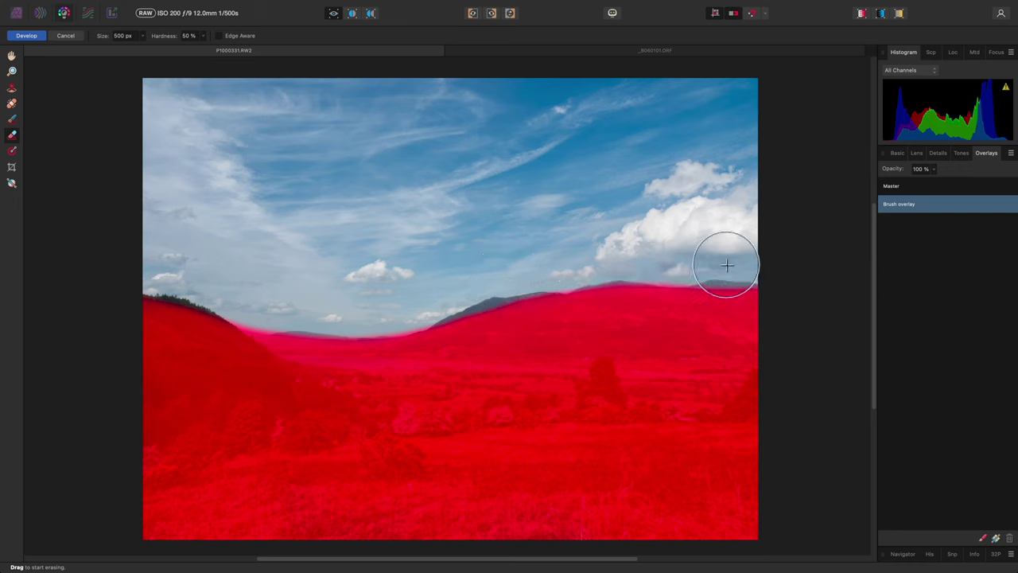
{"action": "mouse_move", "coordinate": [411, 310]}
{"action": "left_mouse_down"}
{"action": "mouse_move", "coordinate": [420, 307]}
{"action": "mouse_move", "coordinate": [284, 311]}
{"action": "mouse_move", "coordinate": [168, 281]}
{"action": "mouse_move", "coordinate": [112, 280]}
{"action": "left_mouse_up"}
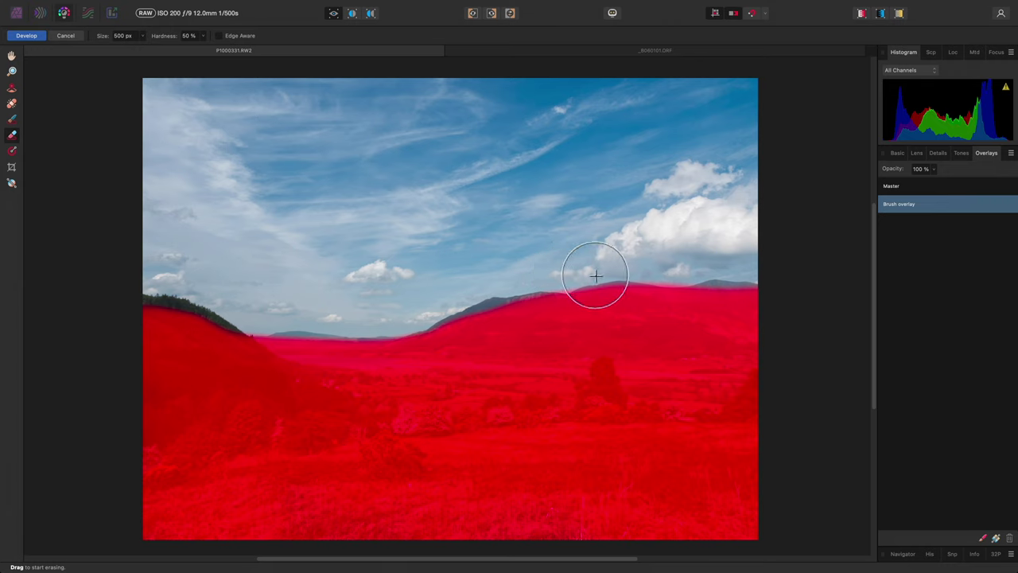
{"action": "left_click", "coordinate": [899, 153]}
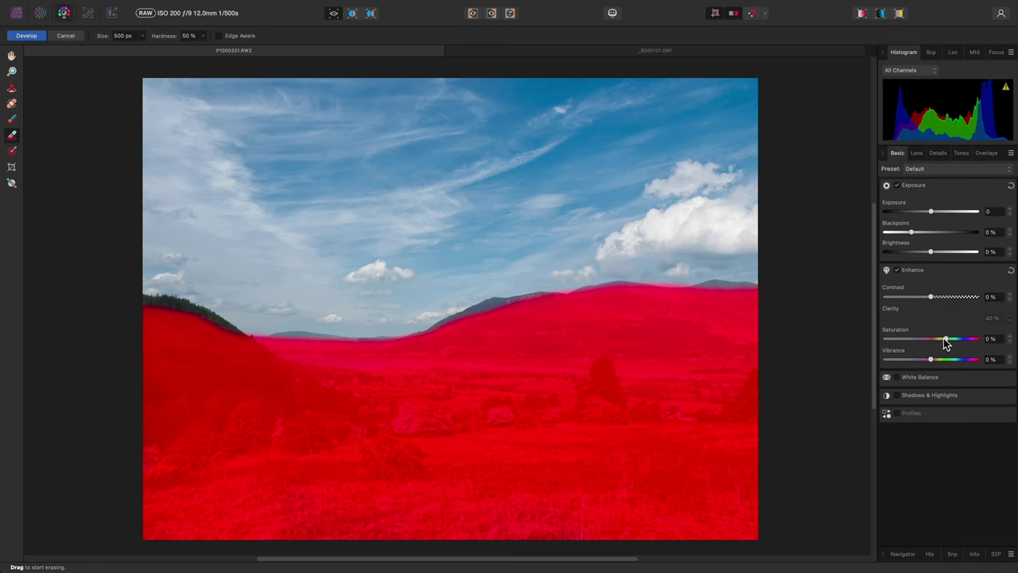
{"action": "mouse_move", "coordinate": [948, 342]}
{"action": "left_mouse_down"}
{"action": "mouse_move", "coordinate": [974, 339]}
{"action": "mouse_move", "coordinate": [859, 347]}
{"action": "mouse_move", "coordinate": [909, 337]}
{"action": "mouse_move", "coordinate": [960, 339]}
{"action": "mouse_move", "coordinate": [882, 342]}
{"action": "mouse_move", "coordinate": [966, 345]}
{"action": "left_mouse_up"}
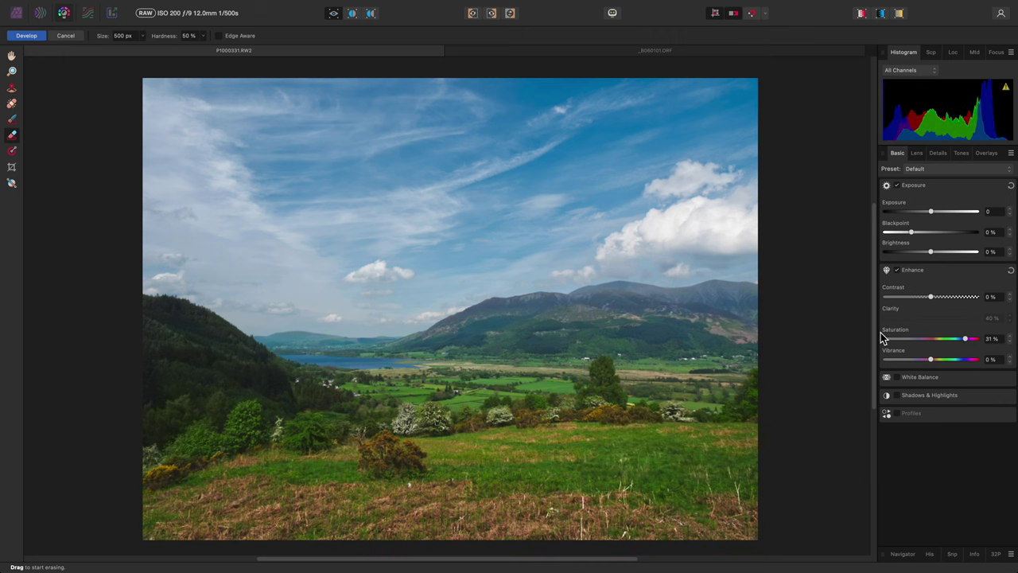
Add a gradient overlay from the top edge to the horizon with lowered Exposure.
{"action": "left_click", "coordinate": [13, 151]}
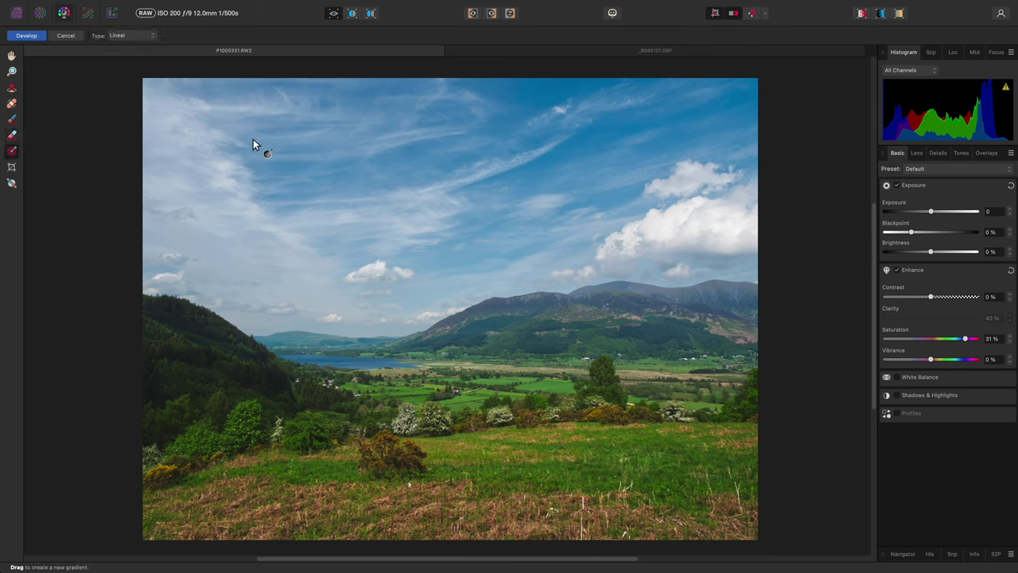
{"action": "left_click_drag", "start_coordinate": [458, 73], "coordinate": [459, 365]}
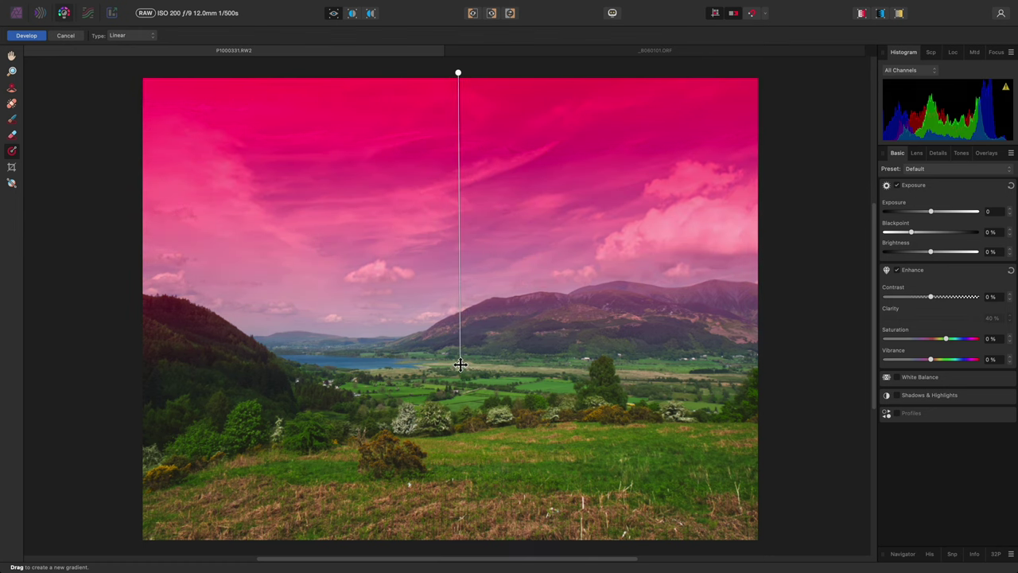
{"action": "mouse_move", "coordinate": [931, 211]}
{"action": "left_mouse_down"}
{"action": "mouse_move", "coordinate": [908, 211]}
{"action": "mouse_move", "coordinate": [921, 211]}
{"action": "left_mouse_up"}
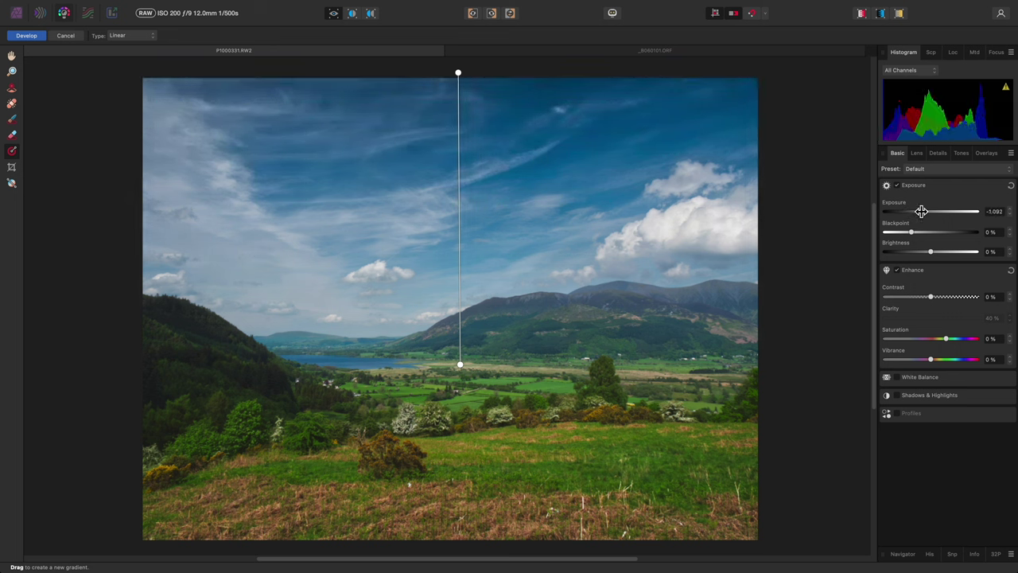
Select Master in the Overlays list and return to its Basic adjustments.
{"action": "left_click", "coordinate": [987, 154]}
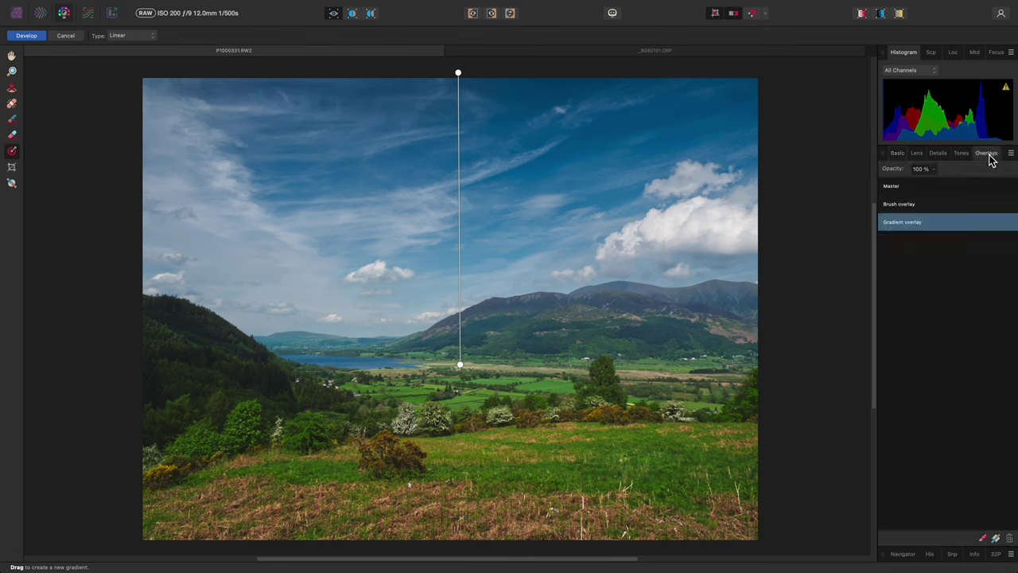
{"action": "left_click", "coordinate": [951, 188]}
{"action": "left_click", "coordinate": [898, 153]}
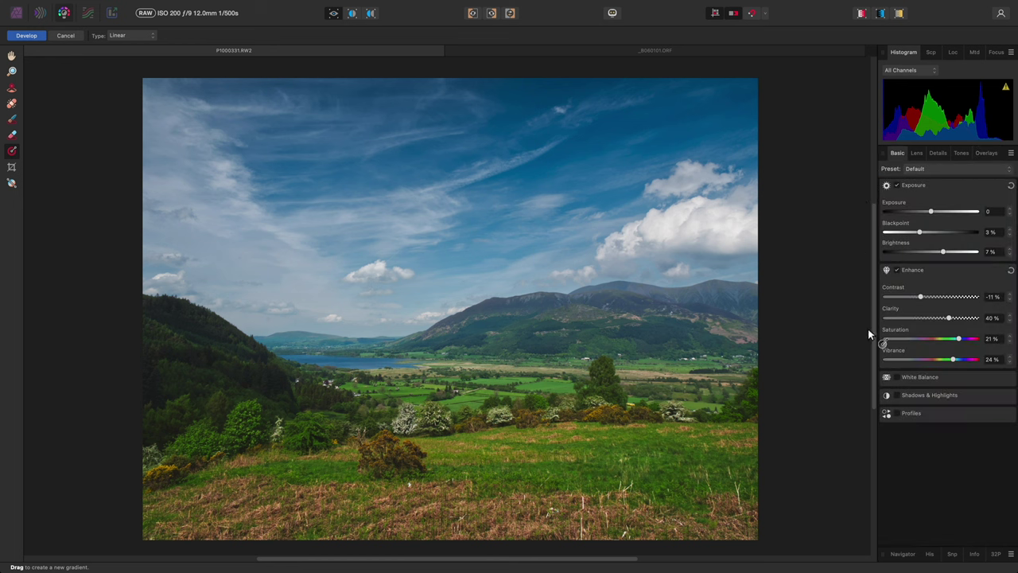
Compare in Split view, then Mirror view panned toward the sky, and fit both panes.
{"action": "left_click", "coordinate": [352, 14]}
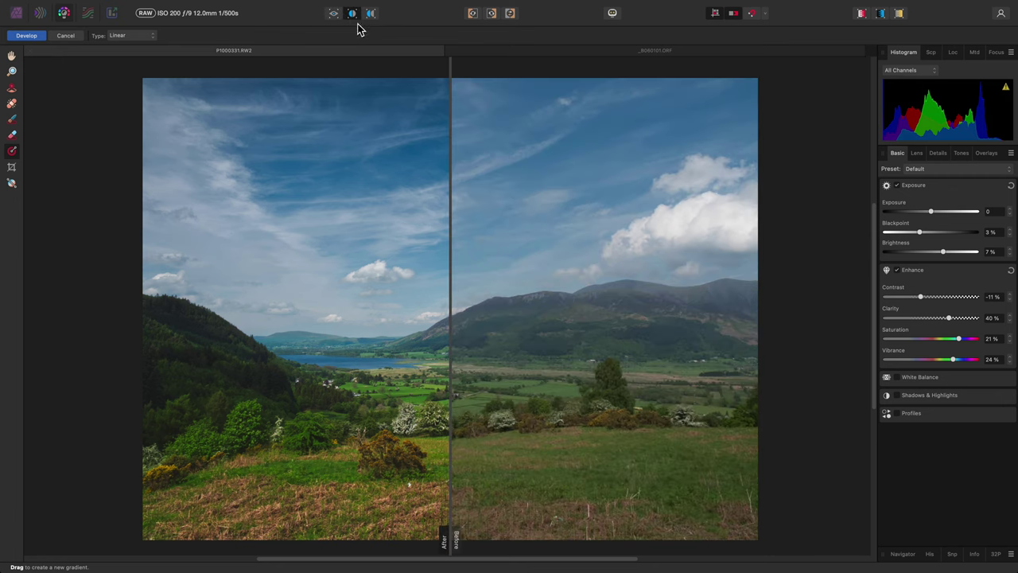
{"action": "left_click_drag", "start_coordinate": [449, 137], "coordinate": [780, 305]}
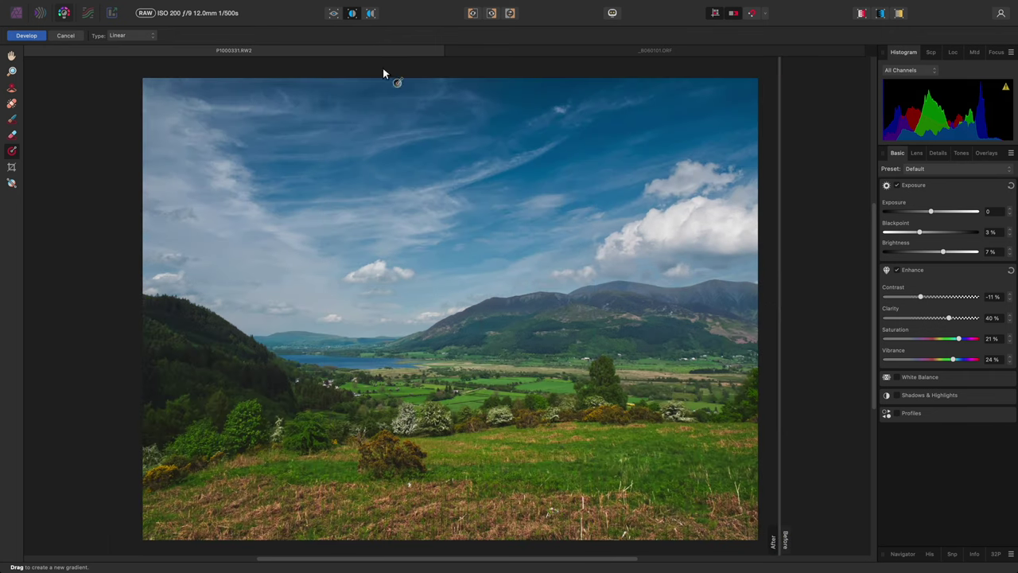
{"action": "left_click", "coordinate": [372, 14]}
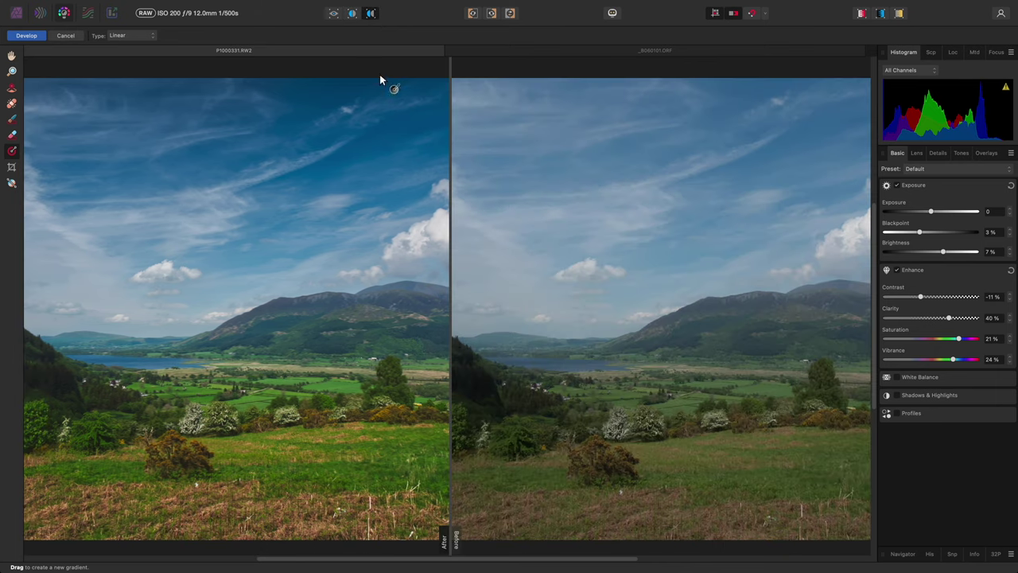
{"action": "scroll", "coordinate": [371, 409], "scroll_direction": "up", "scroll_amount": 4}
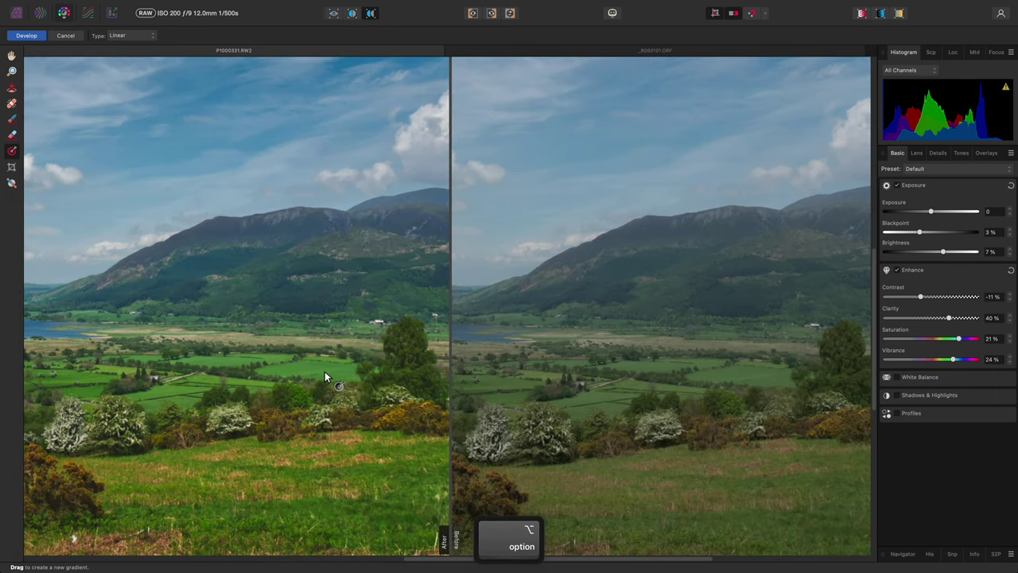
{"action": "key", "text": "h"}
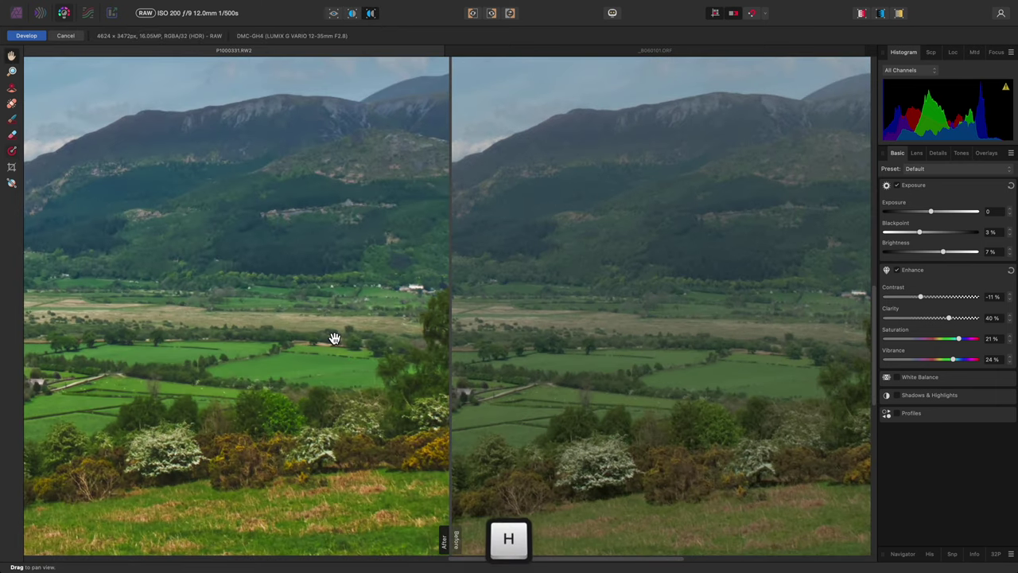
{"action": "left_click_drag", "start_coordinate": [334, 336], "coordinate": [811, 358]}
{"action": "key", "text": "super+0"}
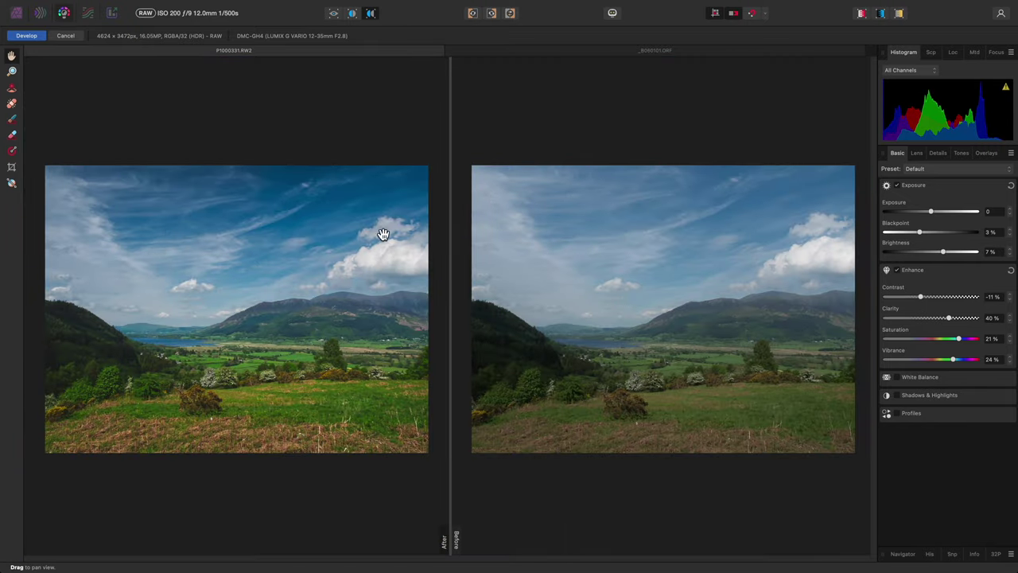
Develop the RAW into the Photo Persona and zoom the photo to fit.
{"action": "left_click", "coordinate": [26, 36]}
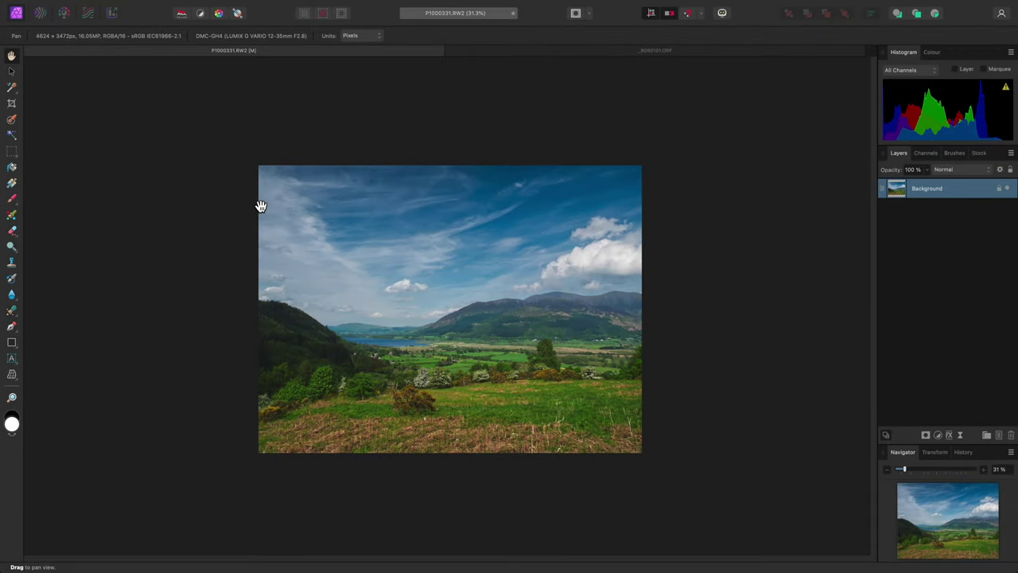
{"action": "key", "text": "super+0"}
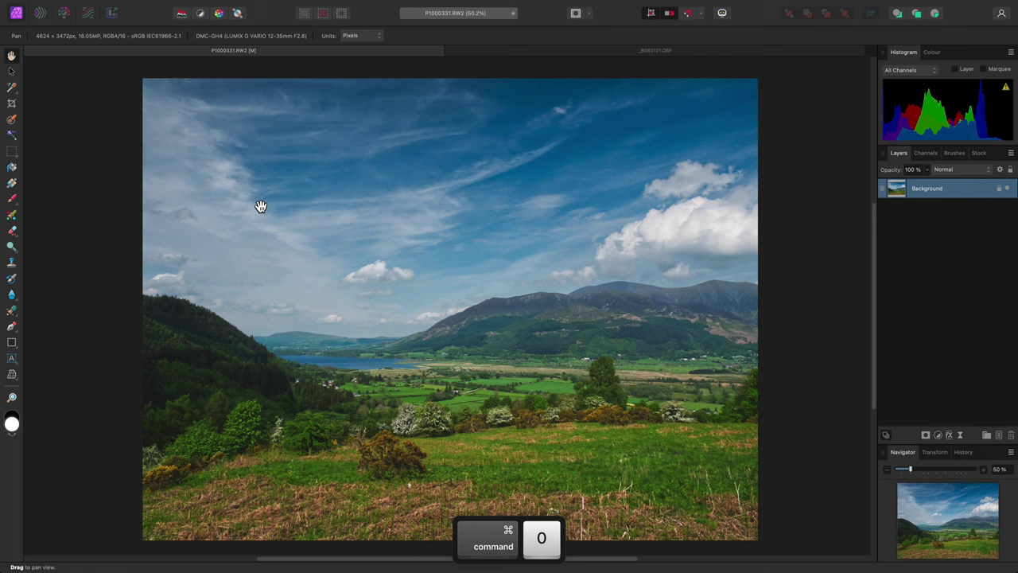